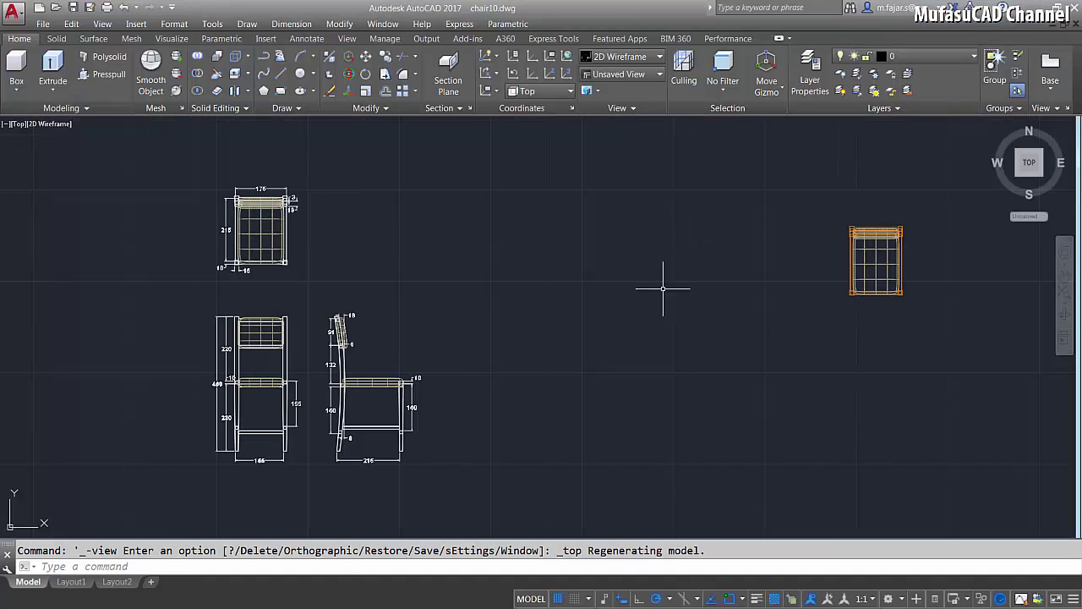
Cancel the stray selection window and pan the chair drawings slightly in model space.
{"action": "left_click", "coordinate": [645, 332]}
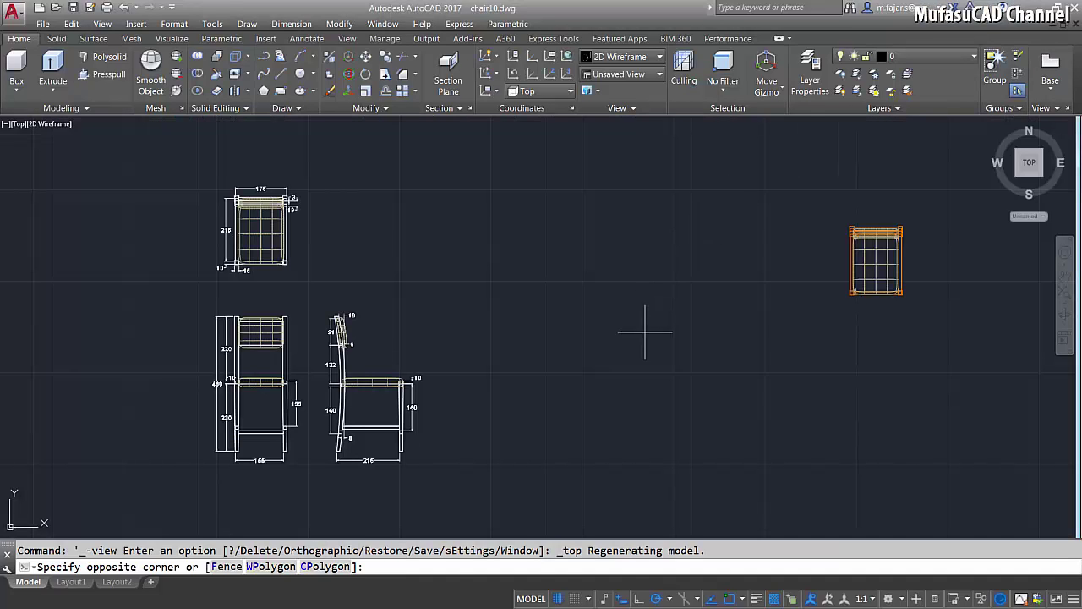
{"action": "left_click", "coordinate": [583, 358]}
{"action": "middle_click_drag", "start_coordinate": [563, 341], "coordinate": [568, 347]}
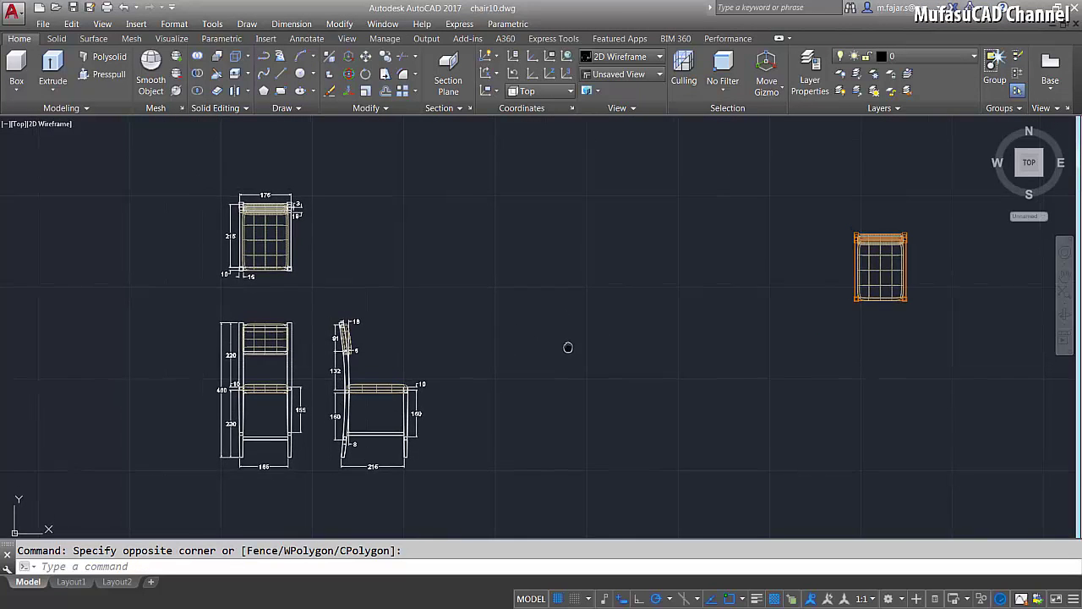
{"action": "middle_click_drag", "start_coordinate": [262, 408], "coordinate": [255, 402]}
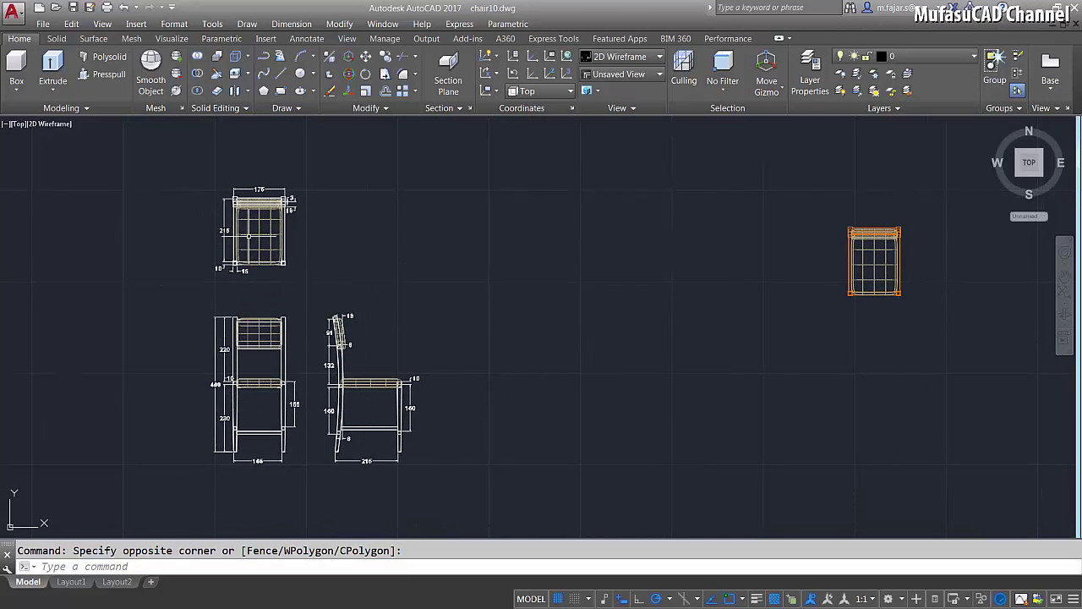
{"action": "middle_click_drag", "start_coordinate": [567, 350], "coordinate": [559, 348]}
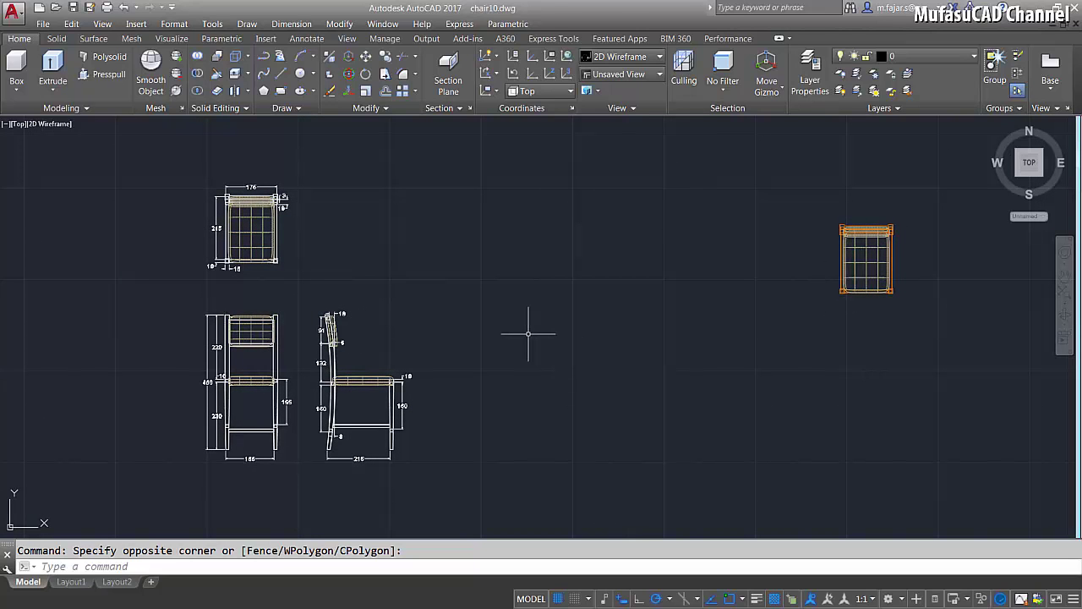
On Layout1, draw a new viewport with MV on the left side of the sheet.
{"action": "left_click", "coordinate": [72, 582]}
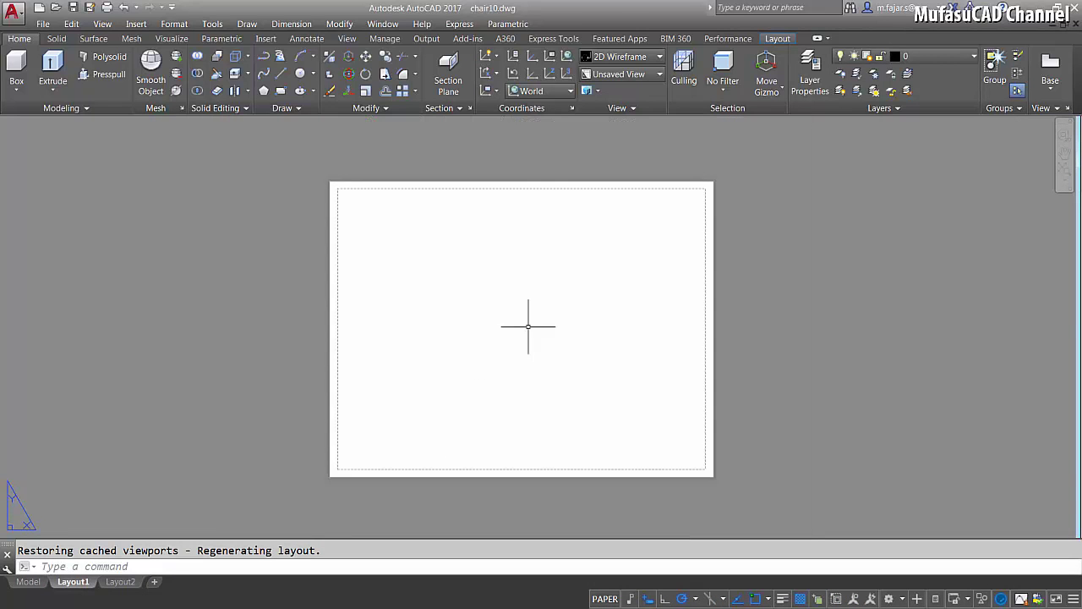
{"action": "middle_click_drag", "start_coordinate": [528, 325], "coordinate": [536, 330]}
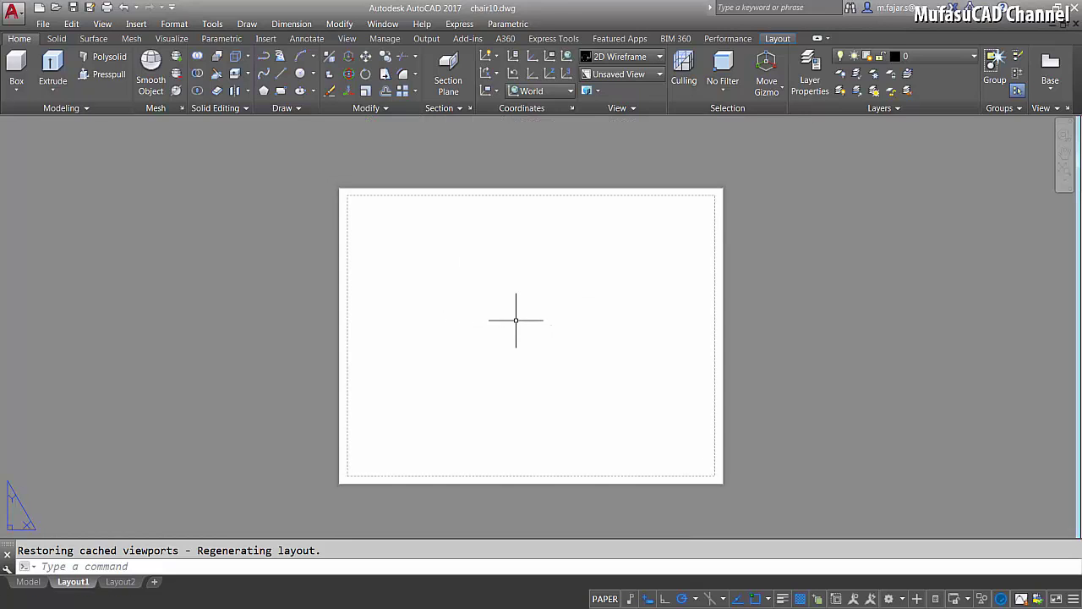
{"action": "type", "text": "m"}
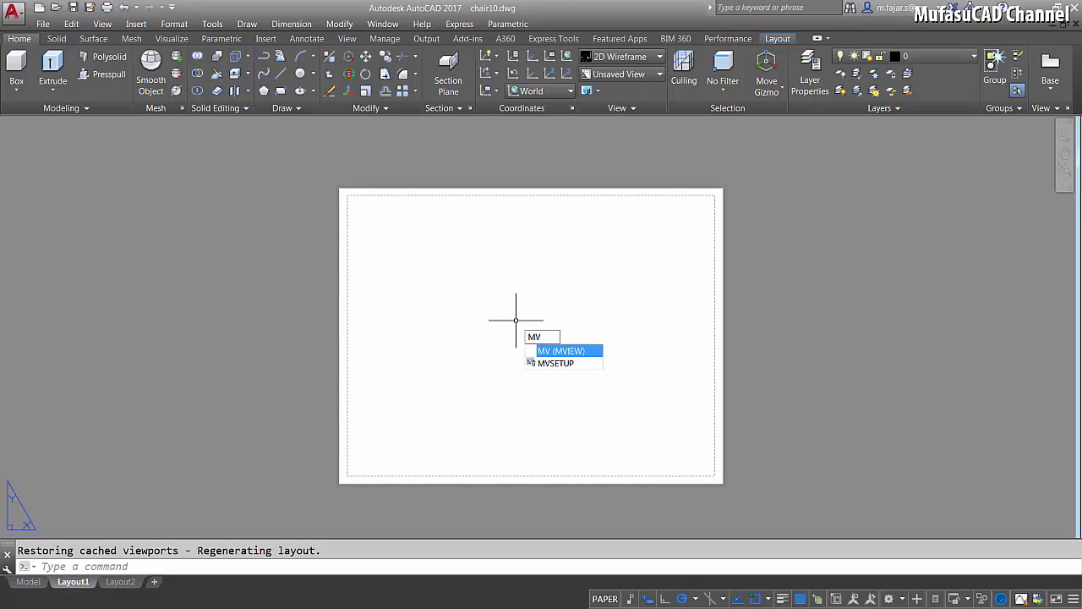
{"action": "key", "text": "Return"}
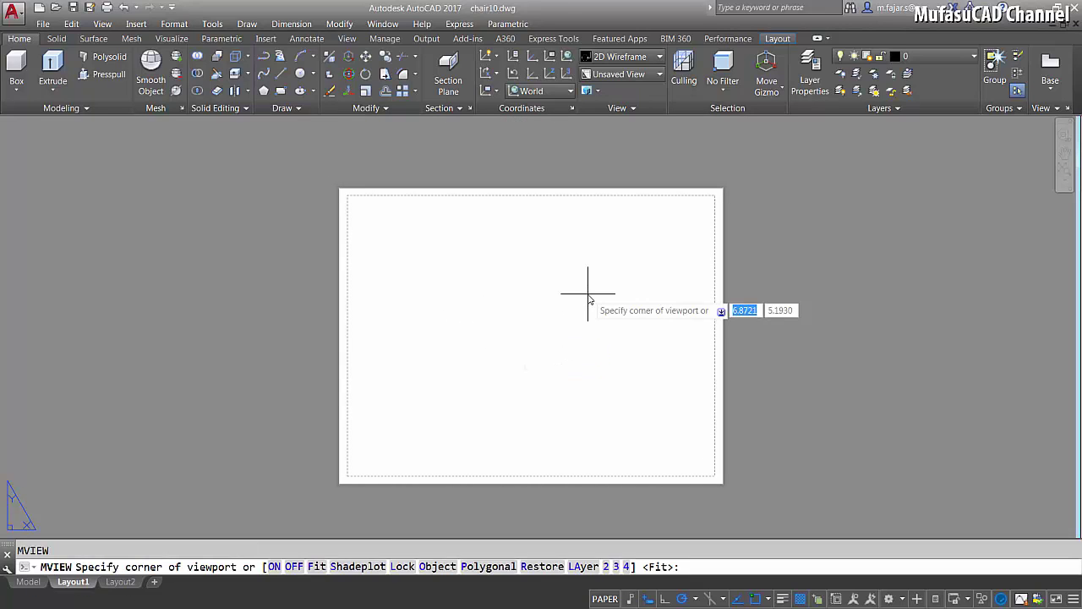
{"action": "left_click", "coordinate": [385, 219]}
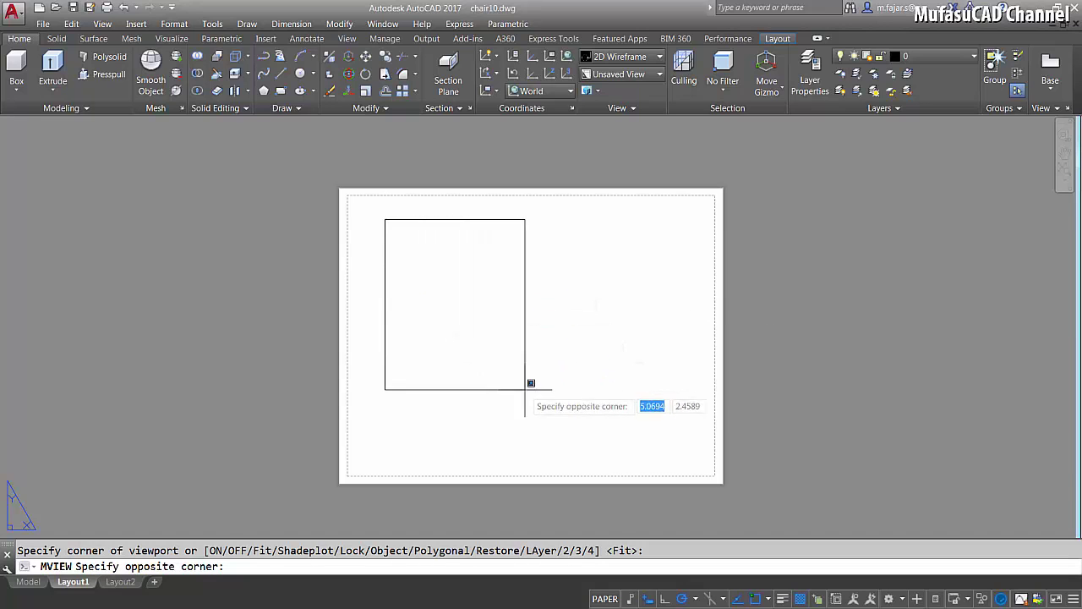
{"action": "left_click", "coordinate": [553, 391]}
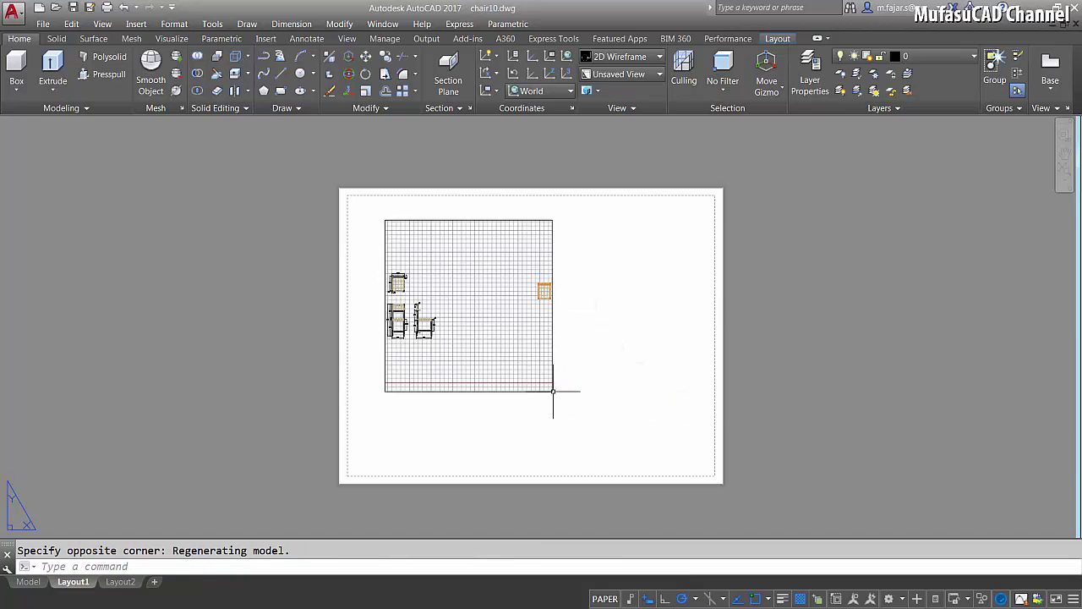
Inside the left viewport, turn the grid off and zoom to frame the three chair views.
{"action": "double_click", "coordinate": [465, 292]}
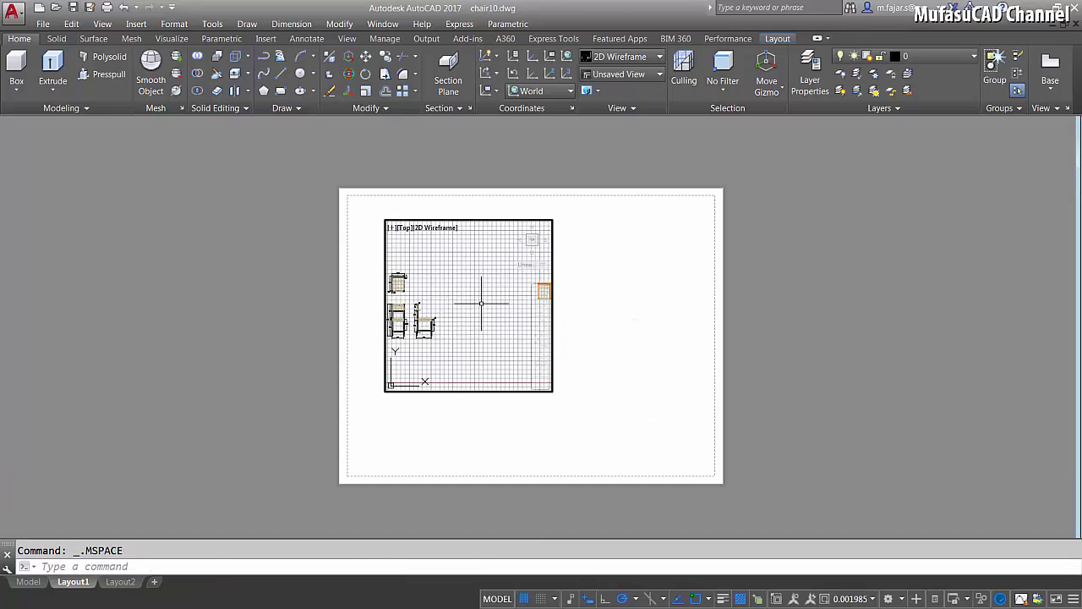
{"action": "key", "text": "F7"}
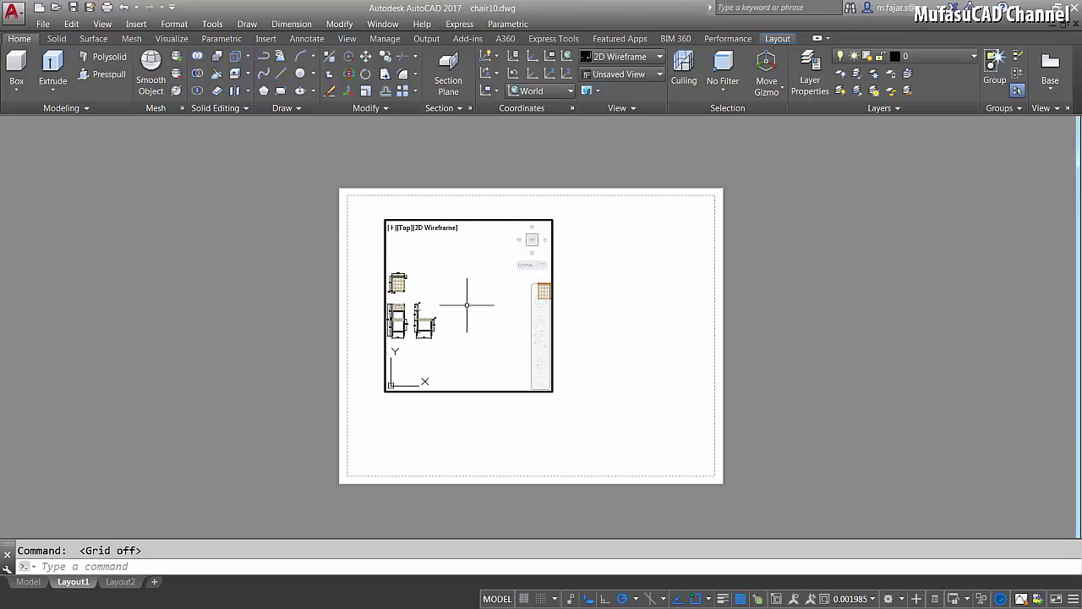
{"action": "scroll", "coordinate": [466, 304], "scroll_direction": "up", "scroll_amount": 3}
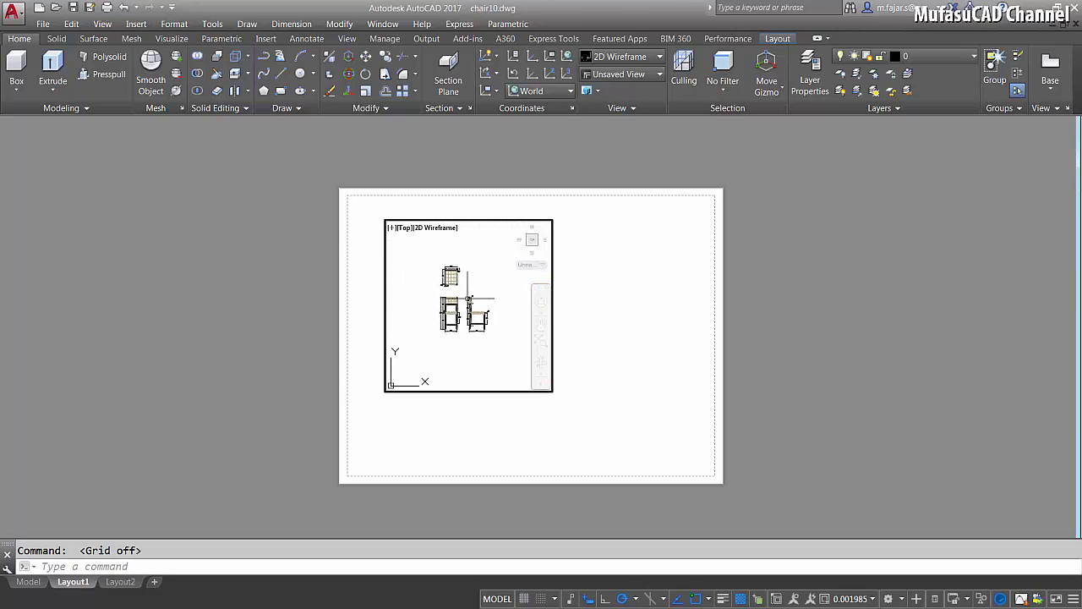
{"action": "scroll", "coordinate": [467, 297], "scroll_direction": "up", "scroll_amount": 2}
{"action": "scroll", "coordinate": [470, 299], "scroll_direction": "down", "scroll_amount": 1}
{"action": "scroll", "coordinate": [477, 301], "scroll_direction": "down", "scroll_amount": 1}
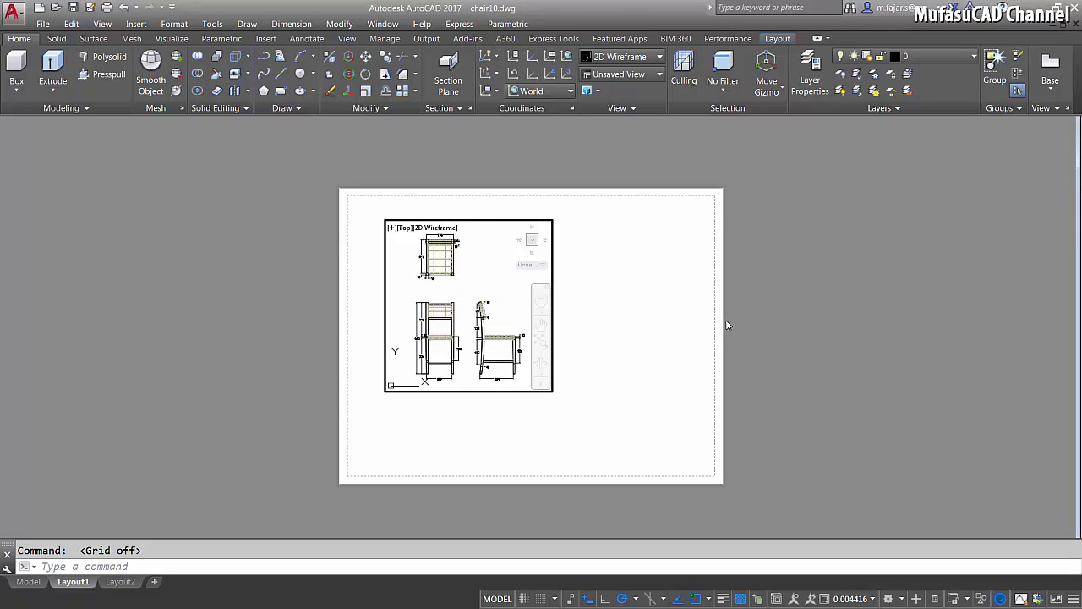
Return to paper space and draw a second viewport on the right of Layout1.
{"action": "double_click", "coordinate": [694, 315]}
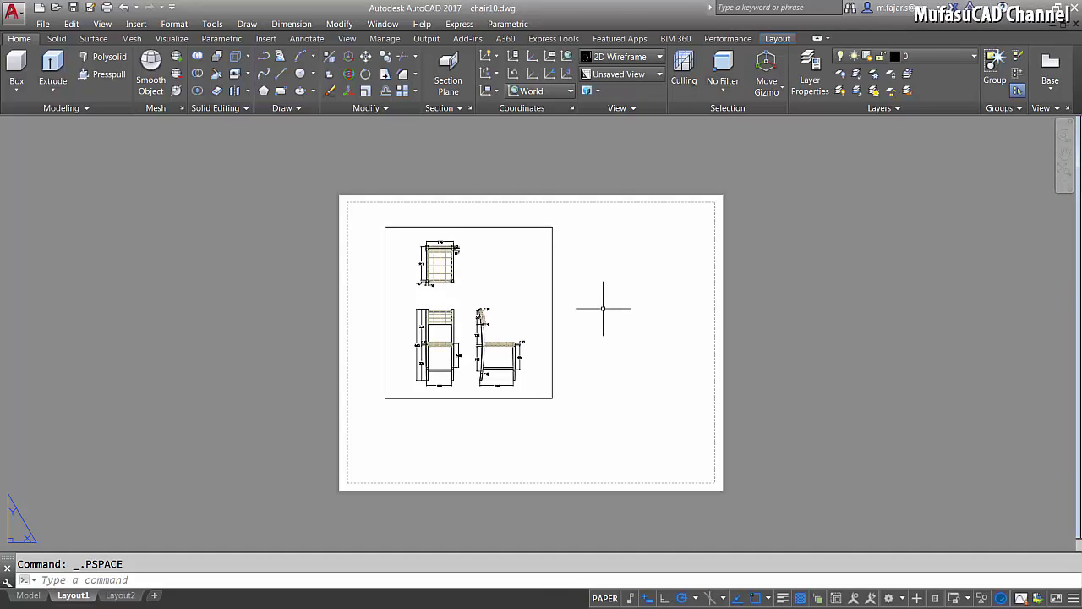
{"action": "type", "text": "m"}
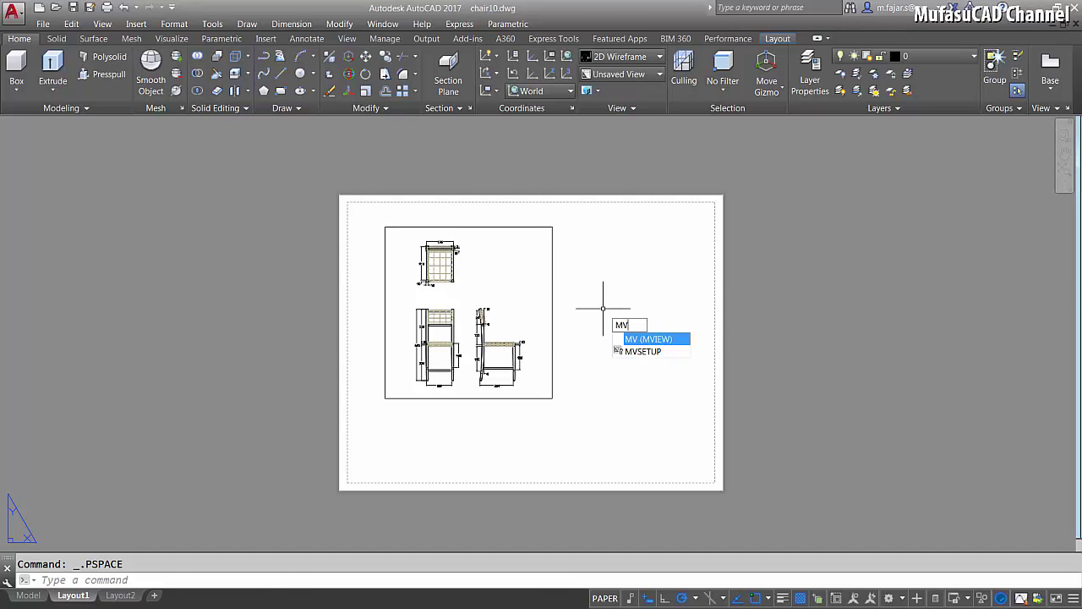
{"action": "key", "text": "Return"}
{"action": "left_click", "coordinate": [674, 243]}
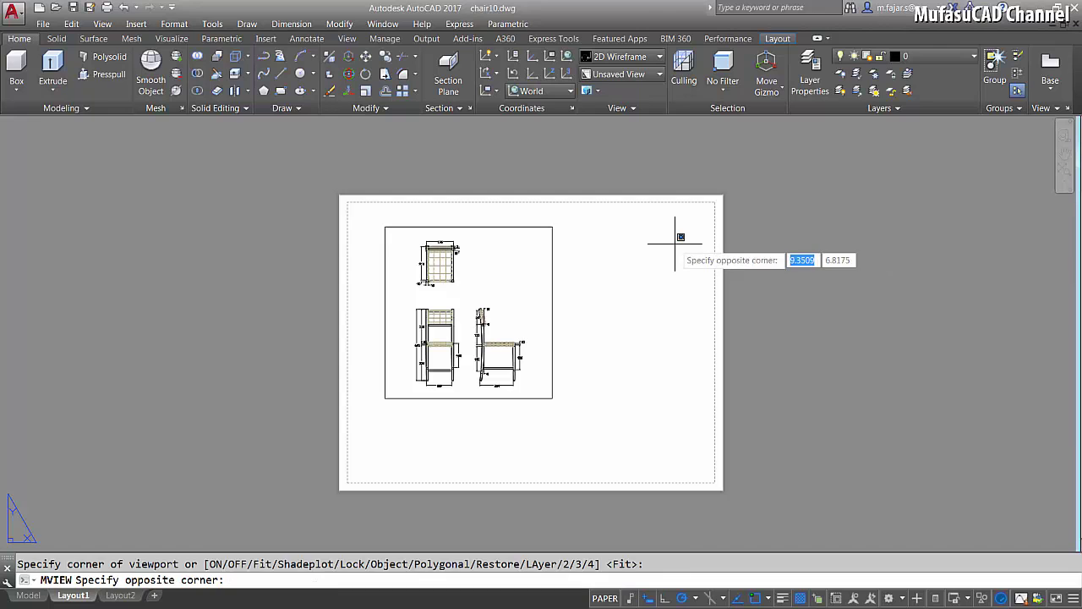
{"action": "left_click", "coordinate": [539, 363]}
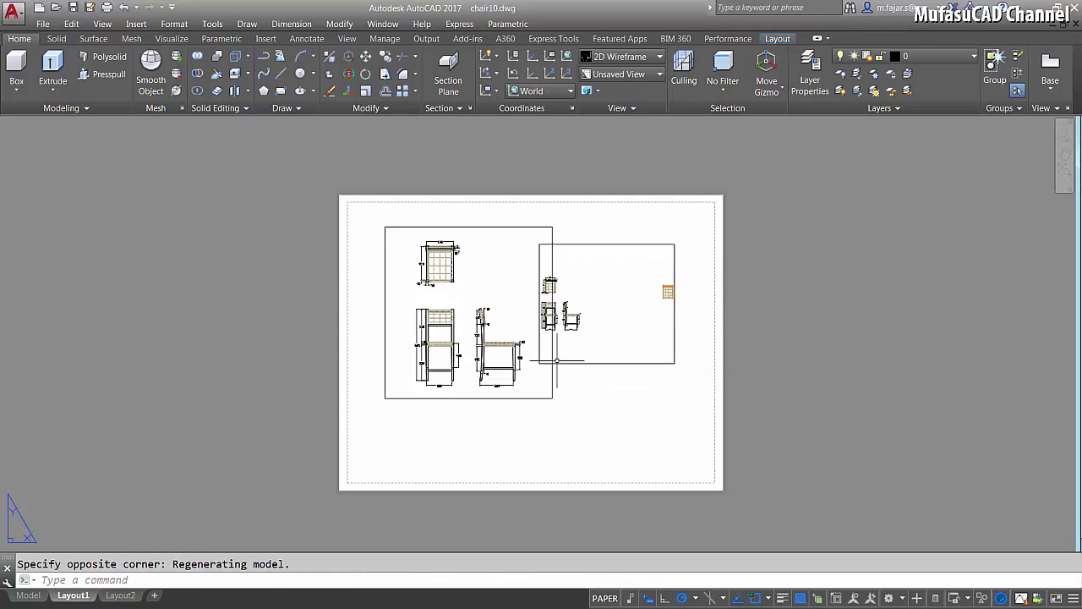
In the right viewport, zoom to the 3D chair and orbit it into an isometric view.
{"action": "double_click", "coordinate": [634, 298]}
{"action": "scroll", "coordinate": [617, 286], "scroll_direction": "up", "scroll_amount": 3}
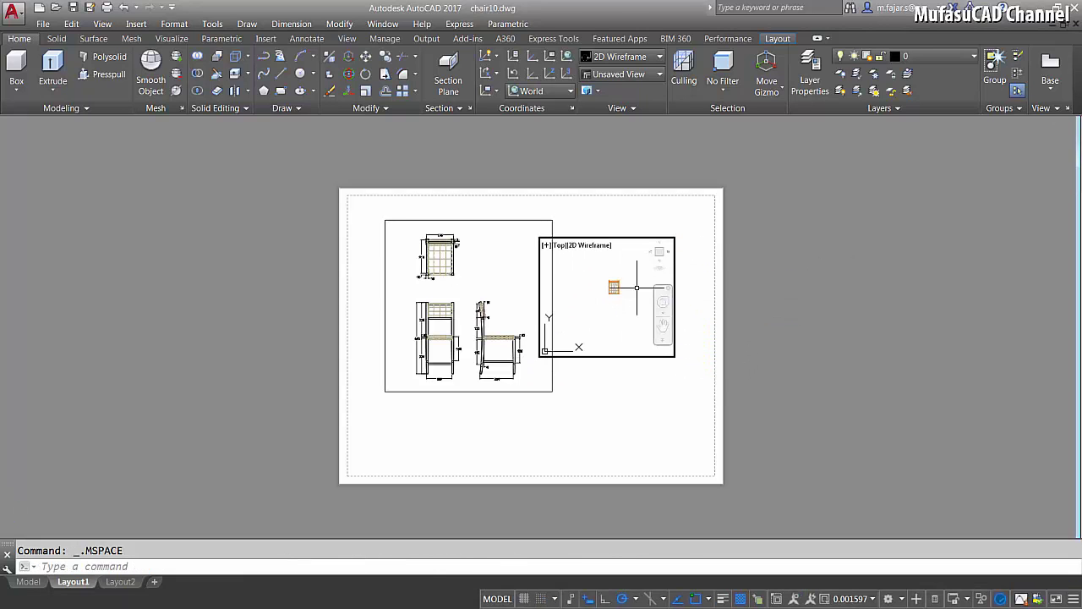
{"action": "scroll", "coordinate": [617, 286], "scroll_direction": "up", "scroll_amount": 1}
{"action": "scroll", "coordinate": [619, 288], "scroll_direction": "up", "scroll_amount": 1}
{"action": "scroll", "coordinate": [623, 290], "scroll_direction": "up", "scroll_amount": 1}
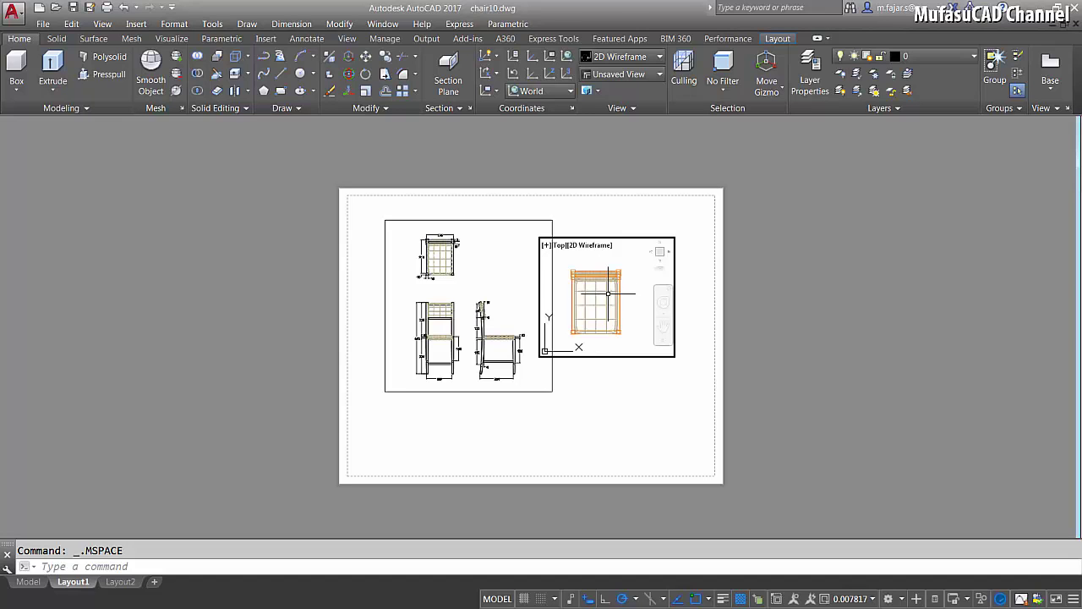
{"action": "scroll", "coordinate": [626, 292], "scroll_direction": "up", "scroll_amount": 1}
{"action": "scroll", "coordinate": [626, 291], "scroll_direction": "up", "scroll_amount": 2}
{"action": "scroll", "coordinate": [625, 289], "scroll_direction": "up", "scroll_amount": 2}
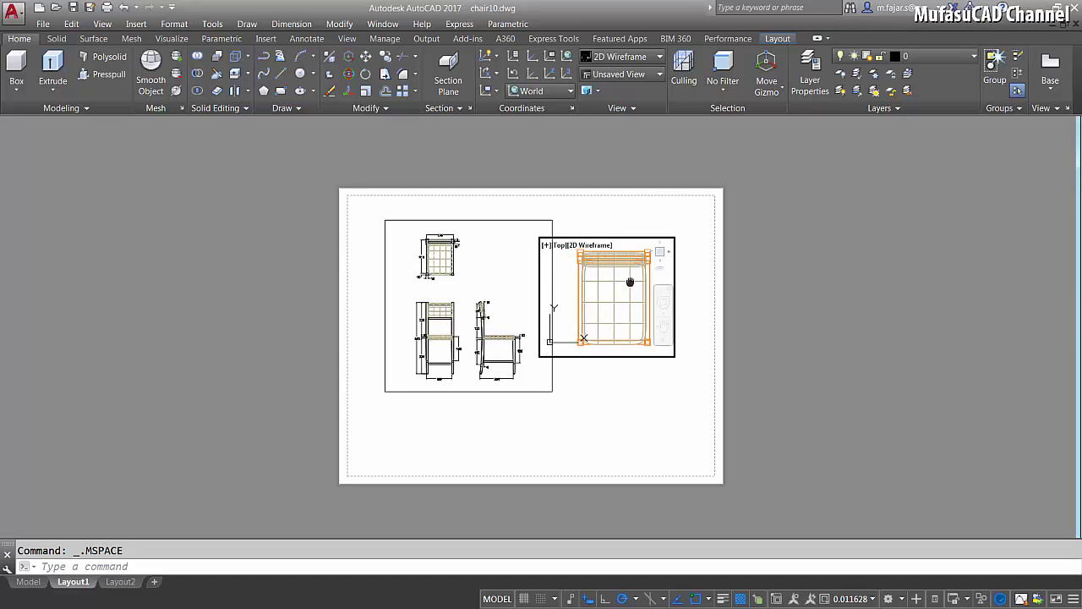
{"action": "scroll", "coordinate": [625, 287], "scroll_direction": "down", "scroll_amount": 2}
{"action": "middle_click_drag", "start_coordinate": [603, 299], "coordinate": [592, 269], "text": "shift"}
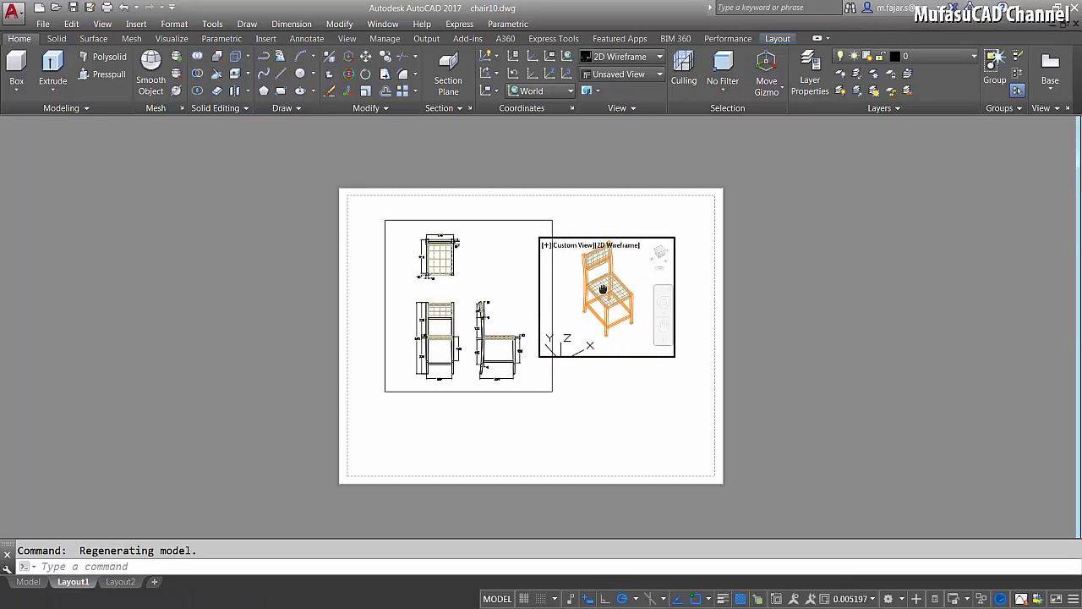
Set the right viewport's visual style to Realistic and return to paper space.
{"action": "left_click", "coordinate": [576, 249]}
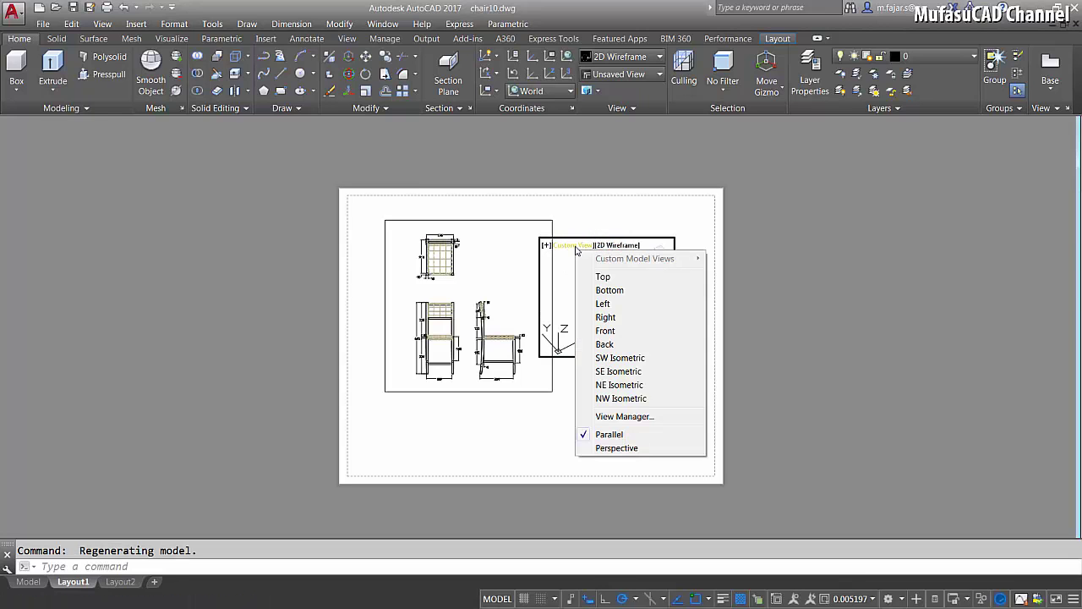
{"action": "left_click", "coordinate": [607, 247]}
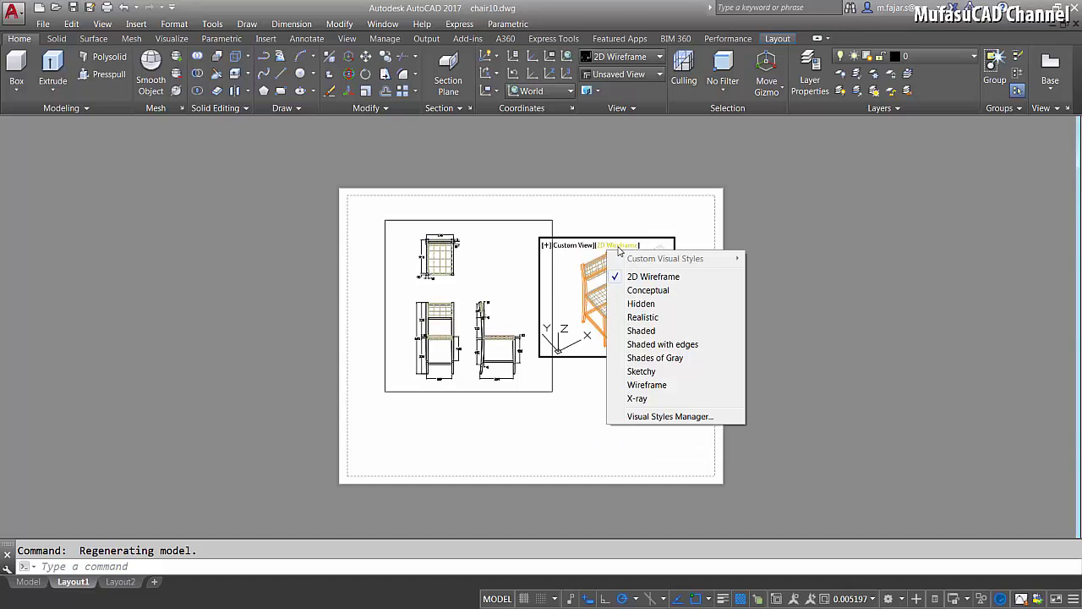
{"action": "left_click", "coordinate": [626, 316]}
{"action": "double_click", "coordinate": [620, 418]}
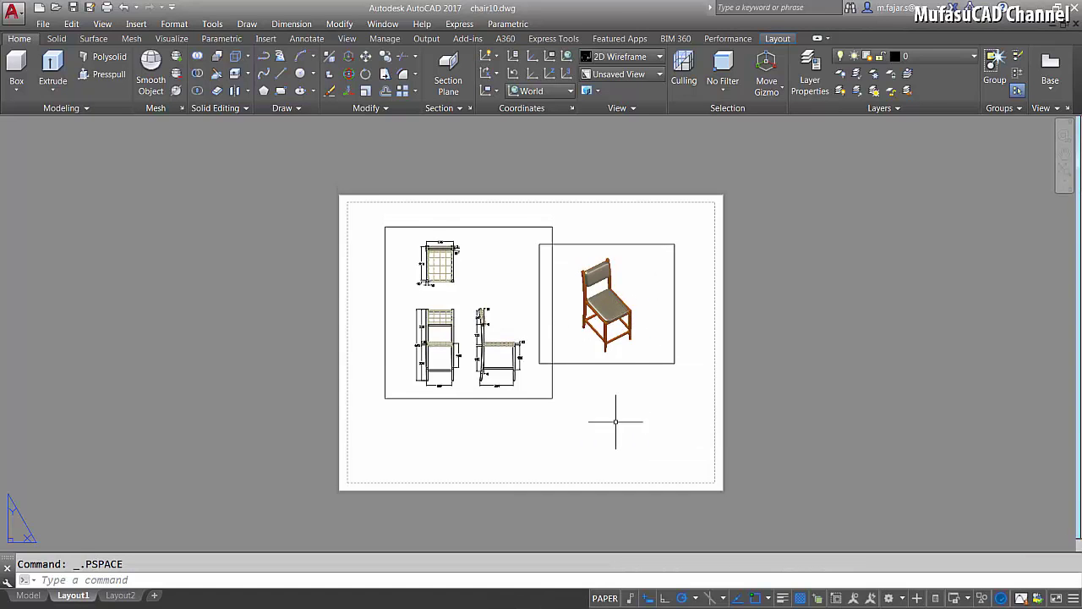
{"action": "key", "text": "ctrl+y"}
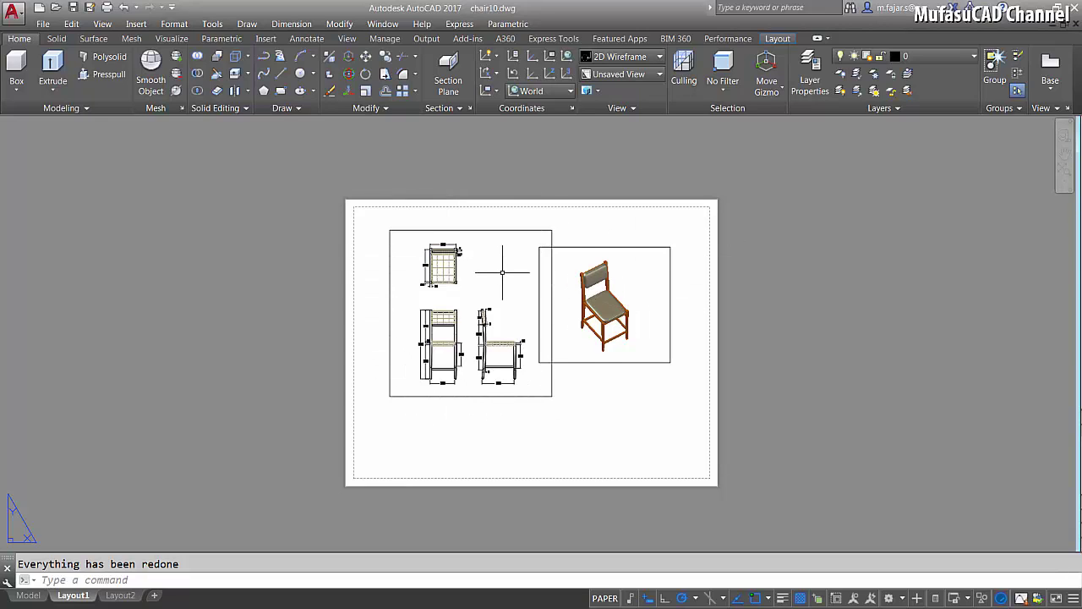
Plot this single sheet with PDFCreator as the printer and open the preview.
{"action": "type", "text": "PLOT"}
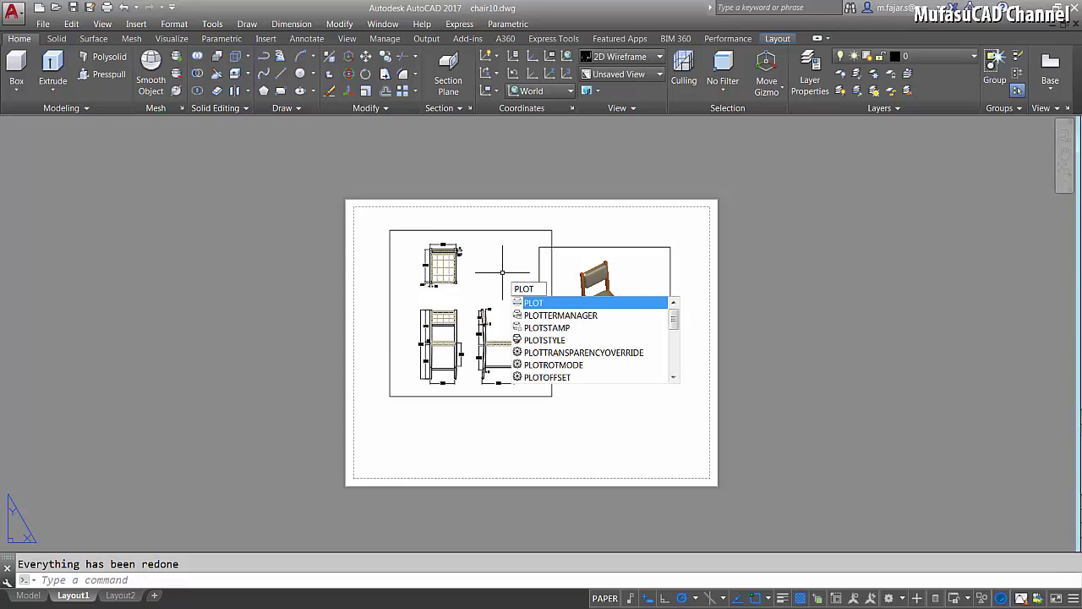
{"action": "key", "text": "Return"}
{"action": "left_click", "coordinate": [488, 351]}
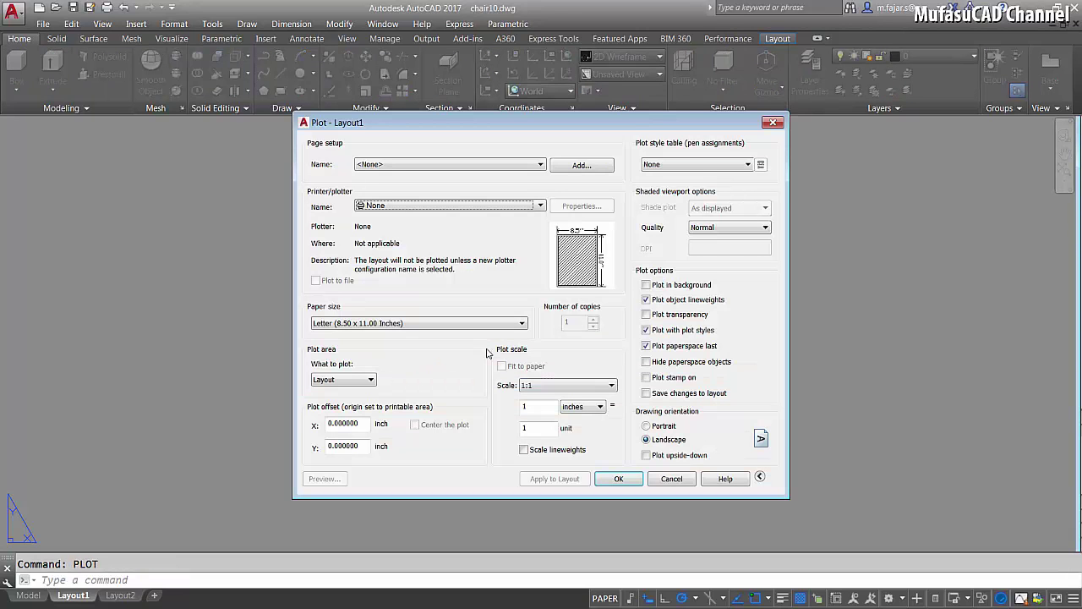
{"action": "left_click", "coordinate": [465, 208]}
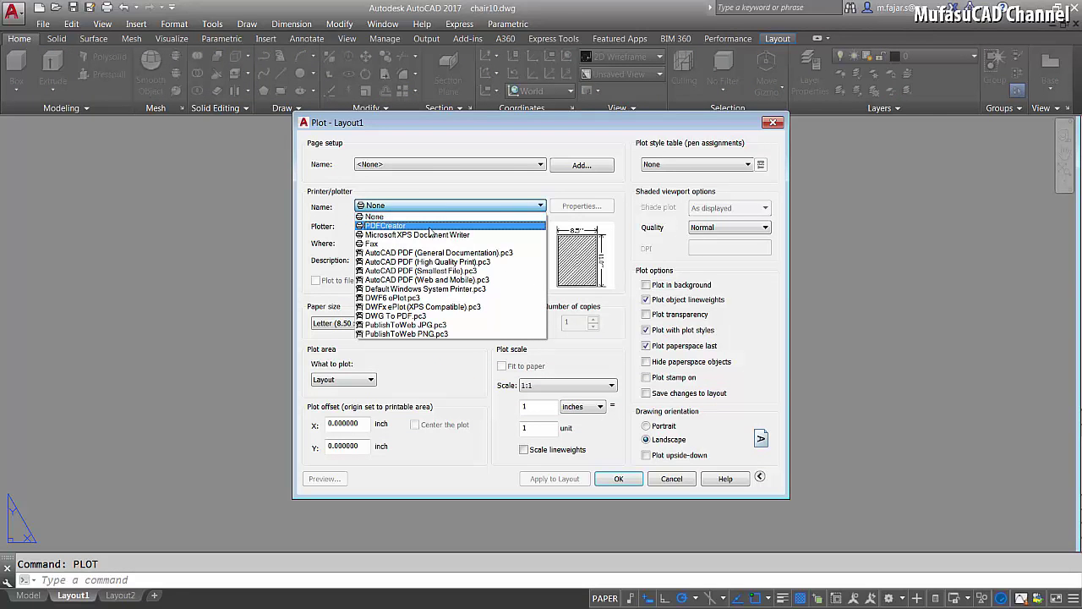
{"action": "left_click", "coordinate": [431, 229]}
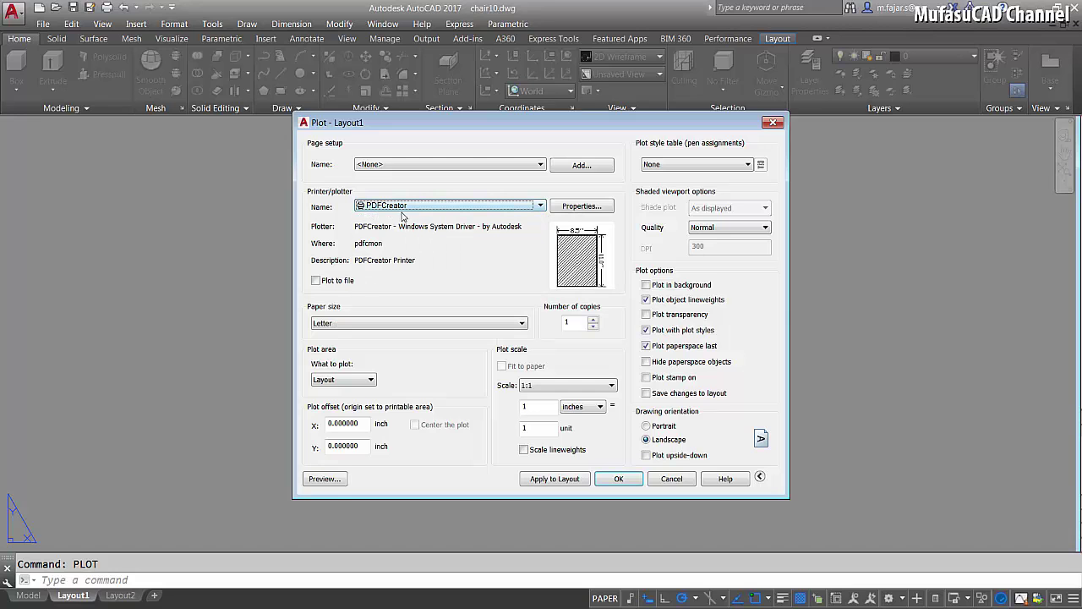
{"action": "left_click", "coordinate": [327, 481]}
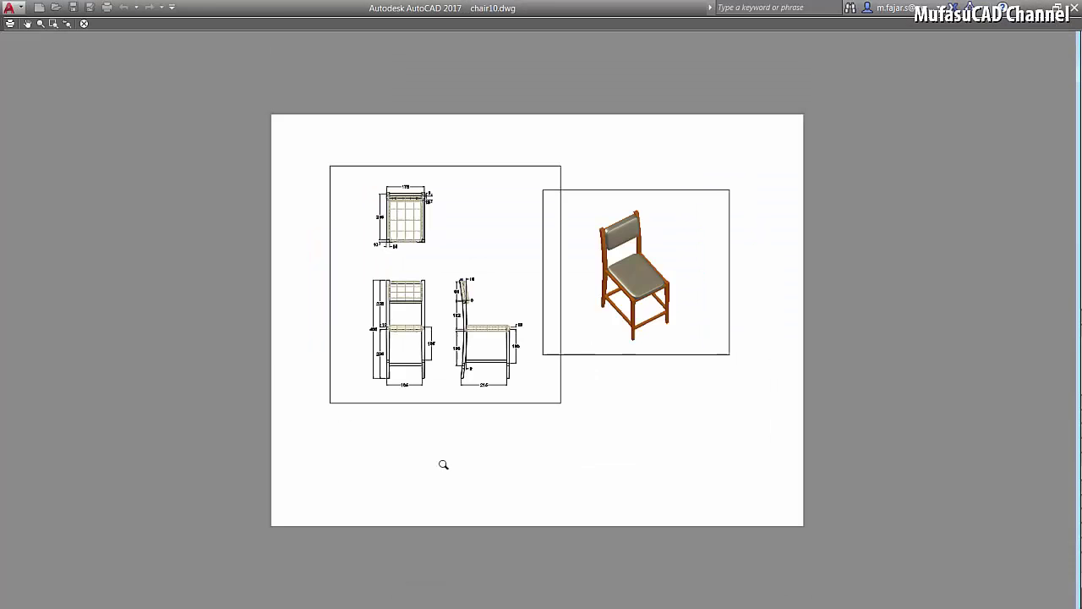
Zoom into the preview, then close it and cancel the Plot dialog.
{"action": "left_click_drag", "start_coordinate": [544, 266], "coordinate": [596, 224]}
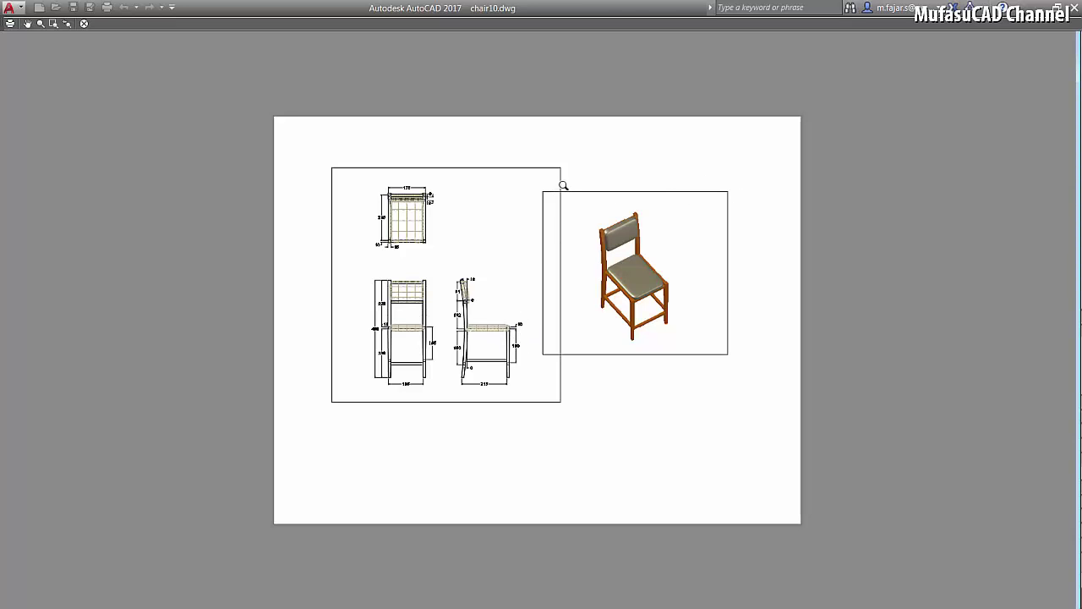
{"action": "left_click", "coordinate": [85, 25]}
{"action": "left_click", "coordinate": [814, 480]}
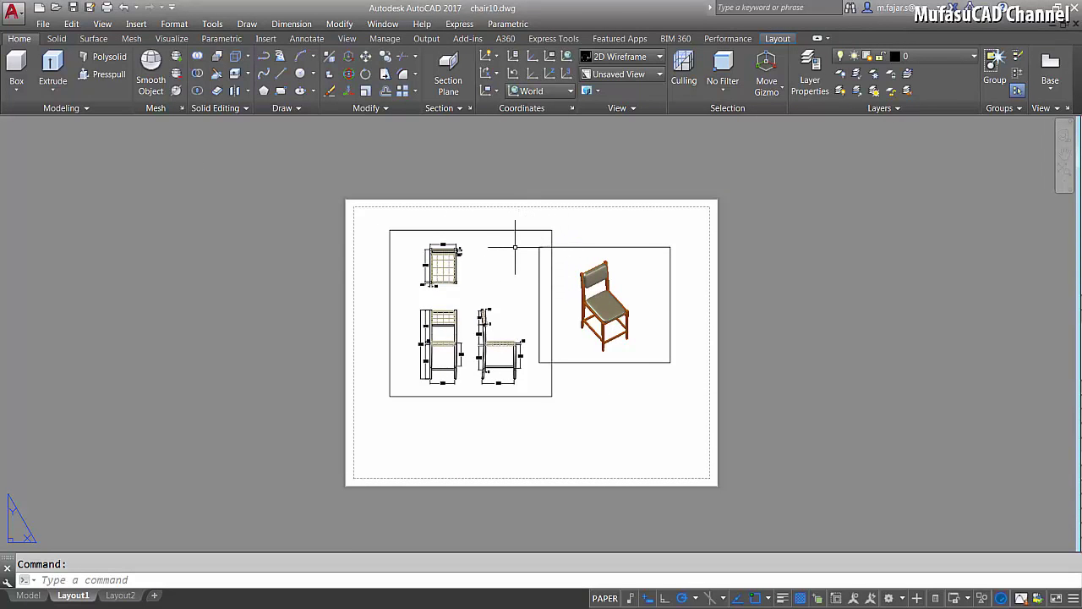
In the Layer Properties Manager, add a new layer named 'Hidden mv'.
{"action": "type", "text": "LAYER"}
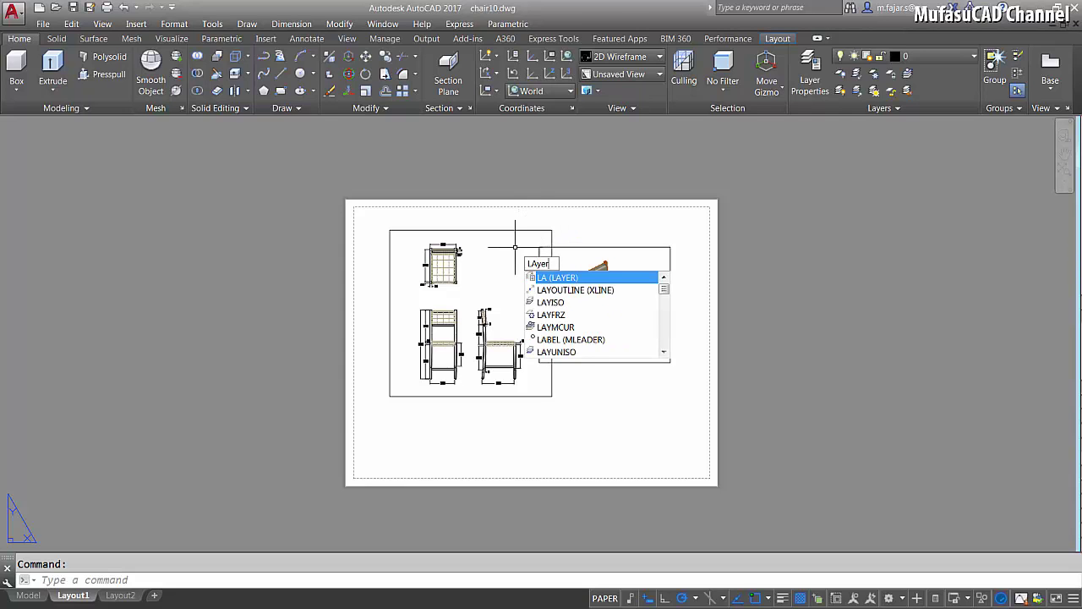
{"action": "key", "text": "Return"}
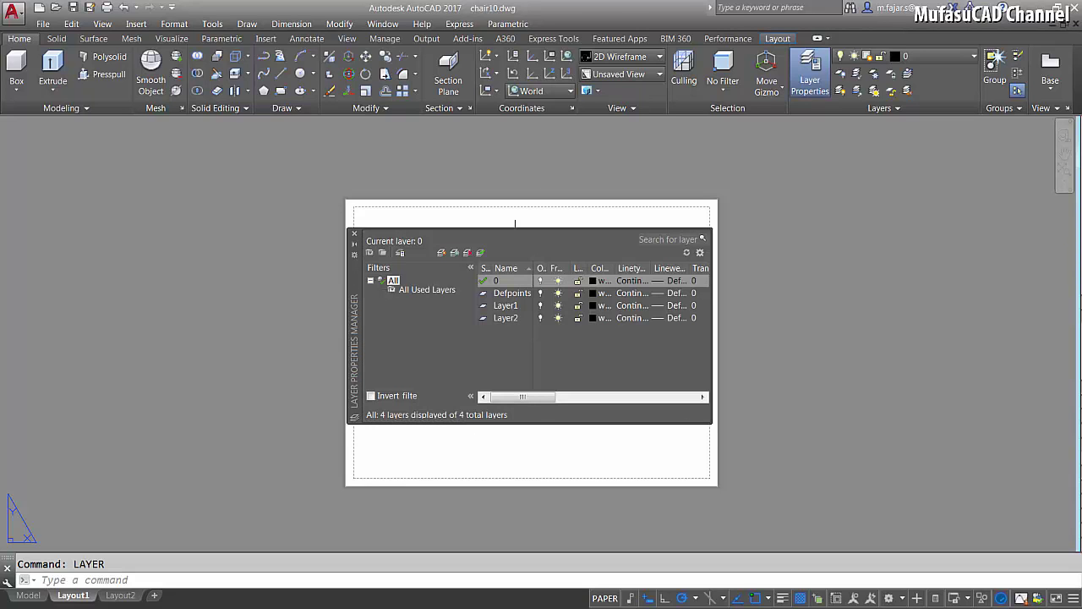
{"action": "left_click", "coordinate": [441, 253]}
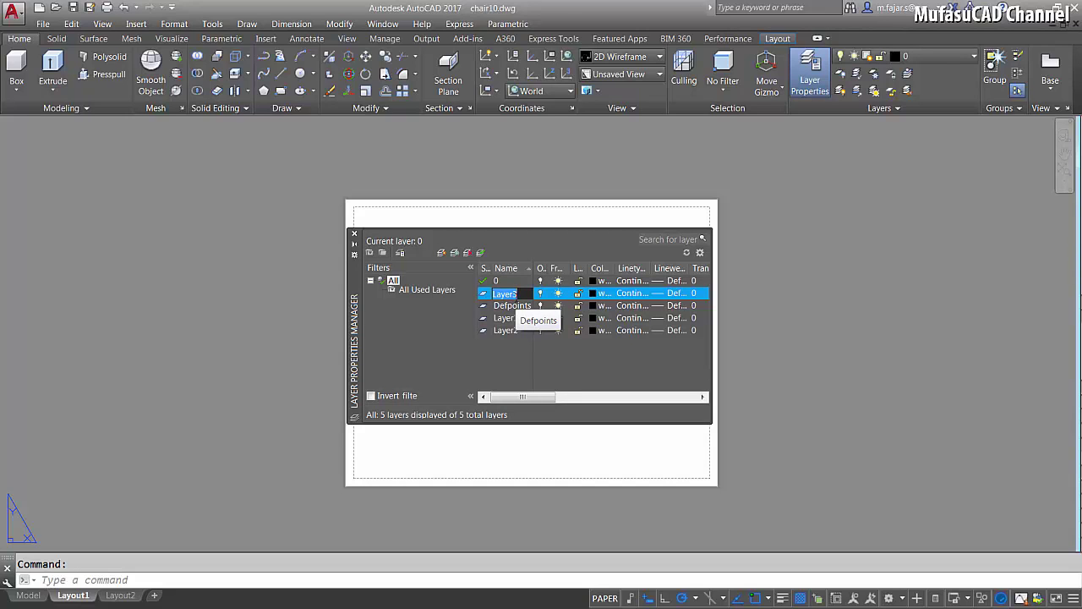
{"action": "type", "text": "Hidden..."}
{"action": "key", "text": "Return"}
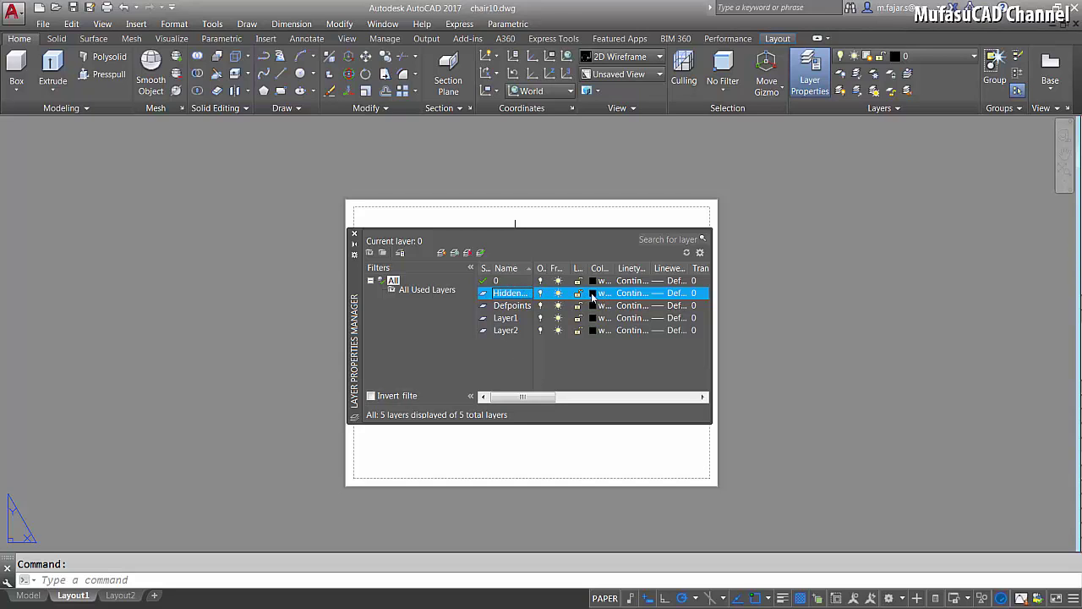
Select both viewport frames and move them onto the Hidden mv layer.
{"action": "left_click", "coordinate": [354, 238]}
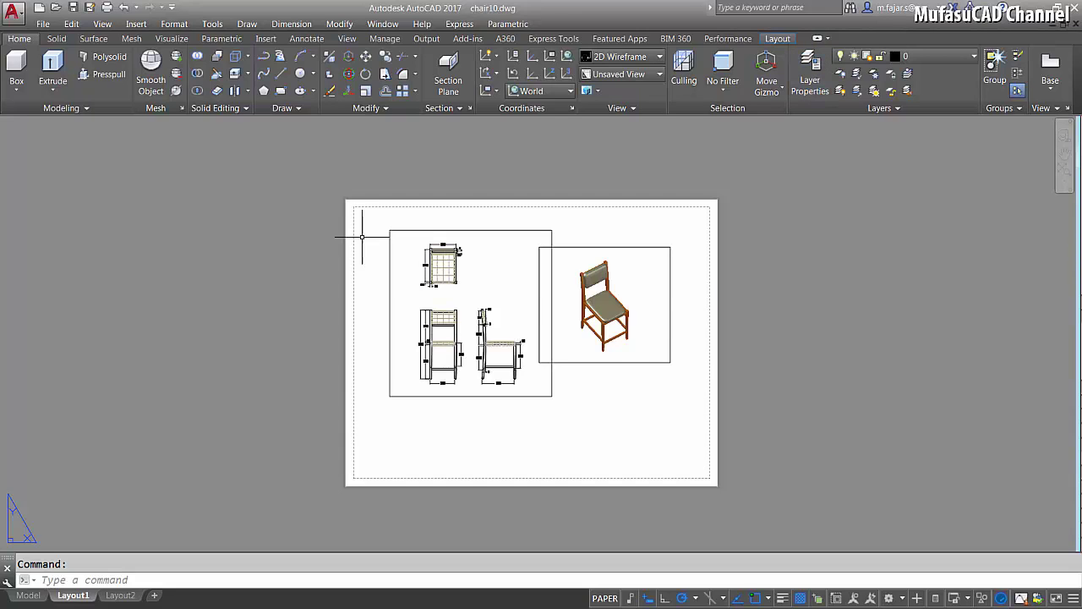
{"action": "left_click", "coordinate": [644, 218]}
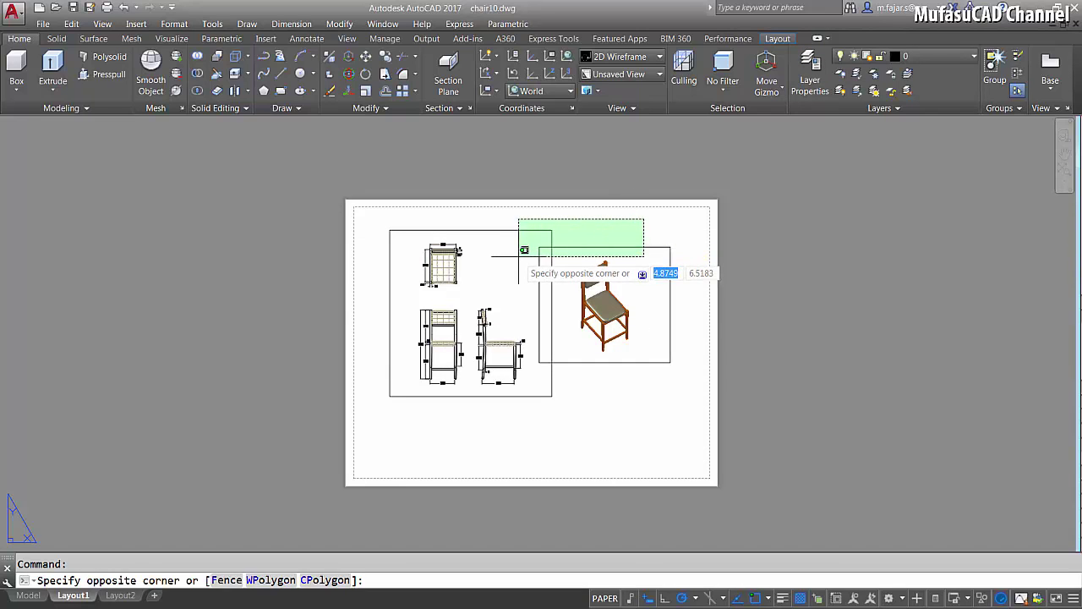
{"action": "left_click", "coordinate": [536, 260]}
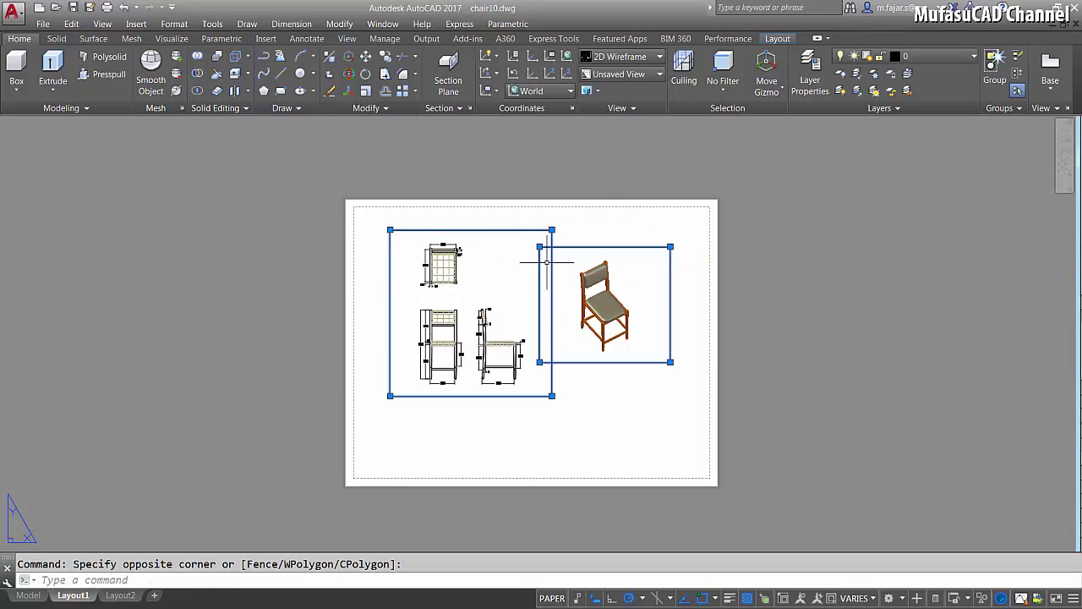
{"action": "left_click", "coordinate": [964, 56]}
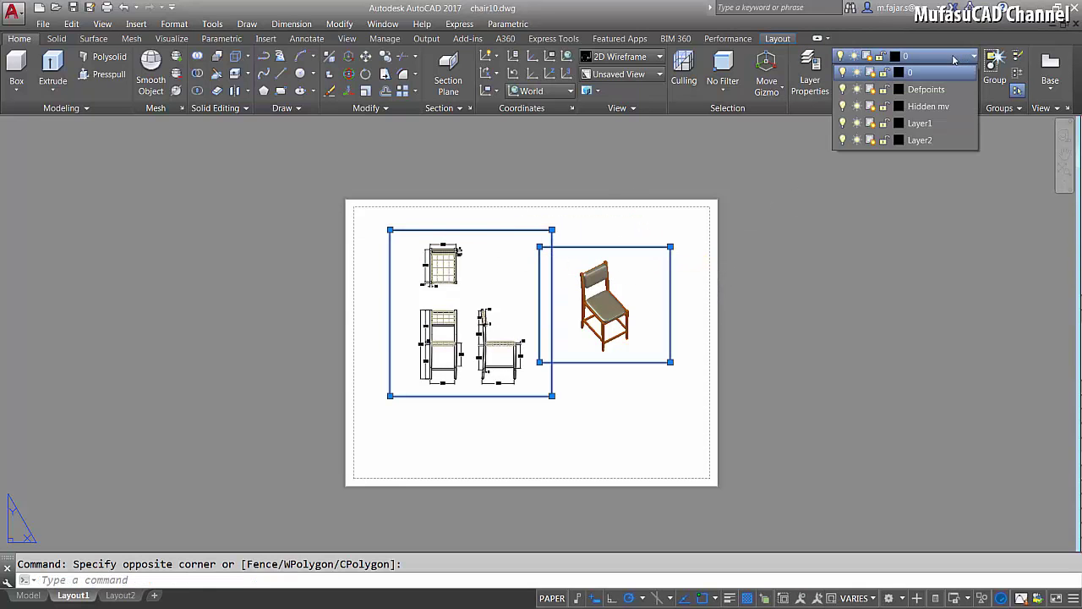
{"action": "left_click", "coordinate": [942, 73]}
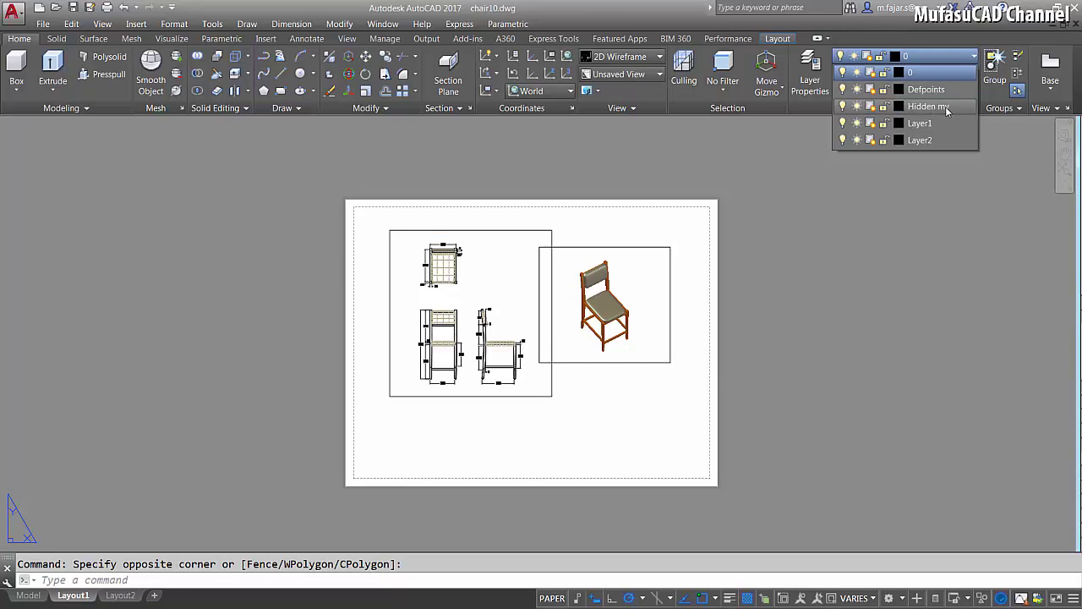
{"action": "left_click", "coordinate": [941, 110]}
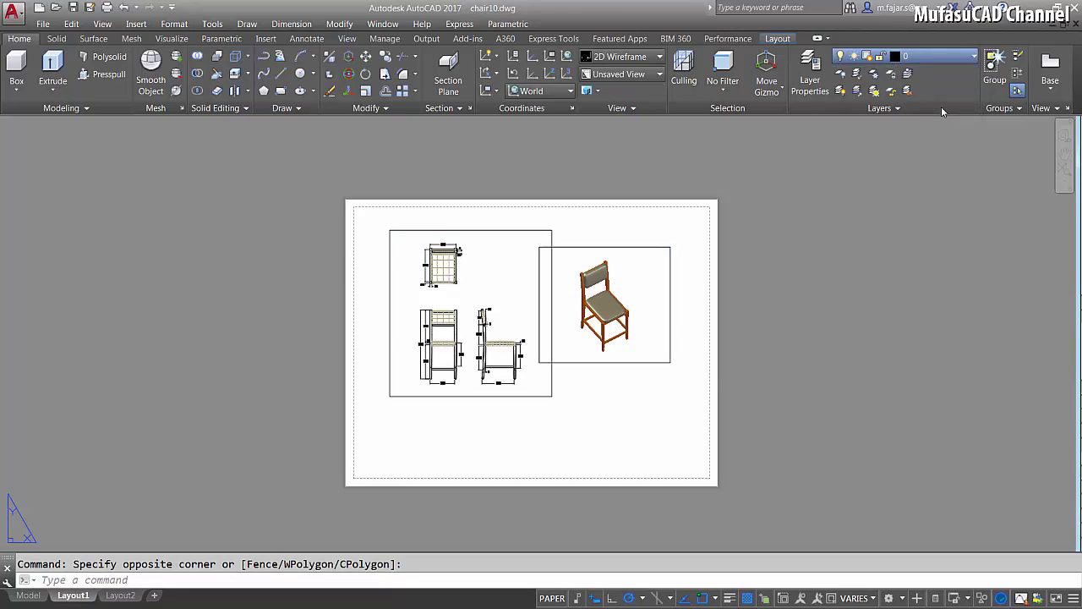
Freeze the Hidden mv layer so the viewport borders disappear.
{"action": "key", "text": "Escape"}
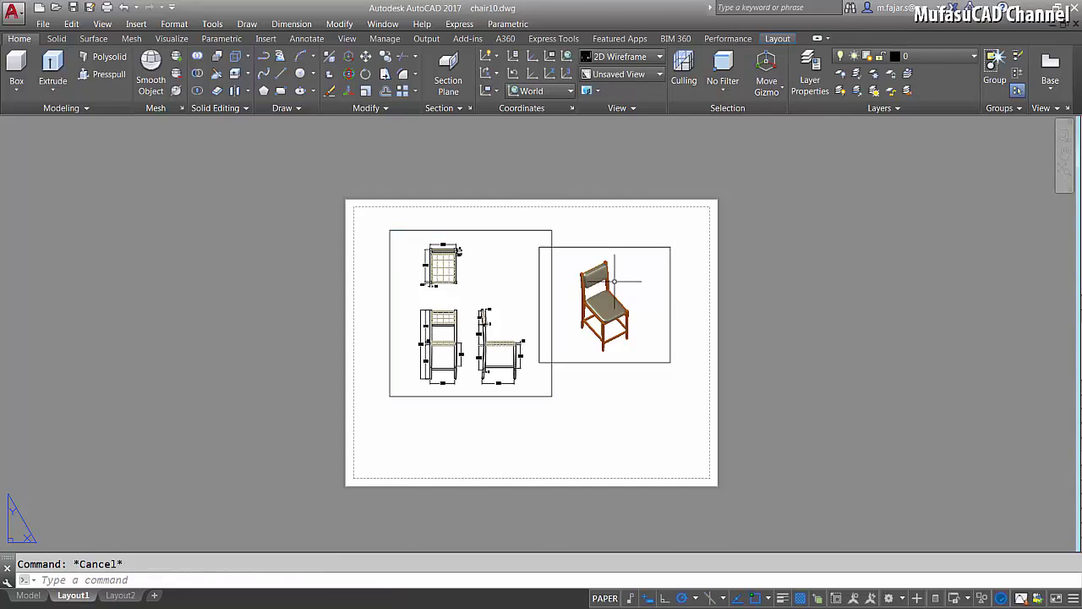
{"action": "left_click", "coordinate": [970, 57]}
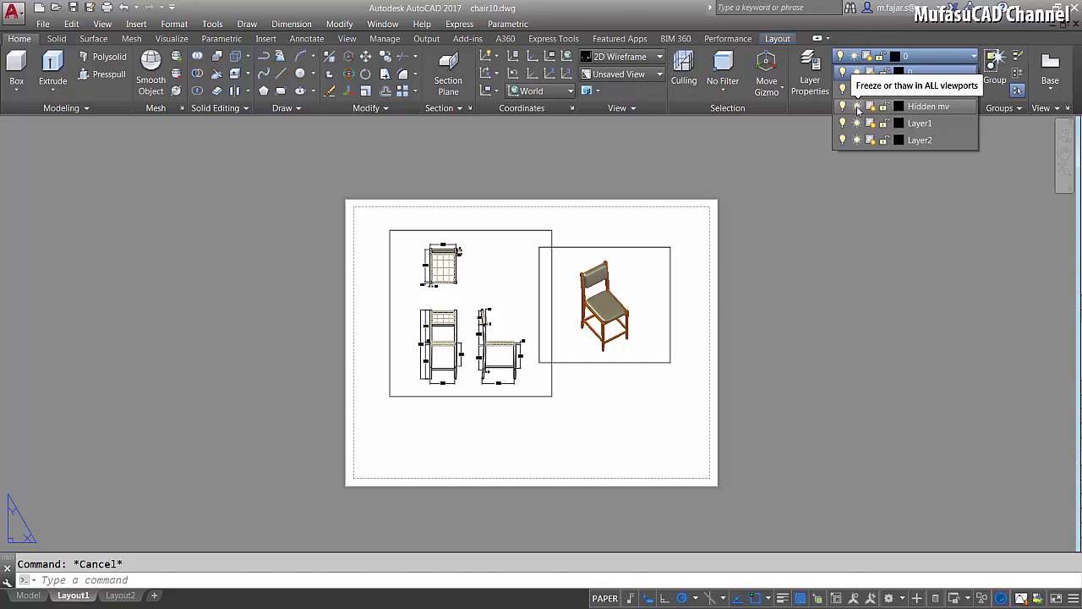
{"action": "left_click", "coordinate": [858, 108]}
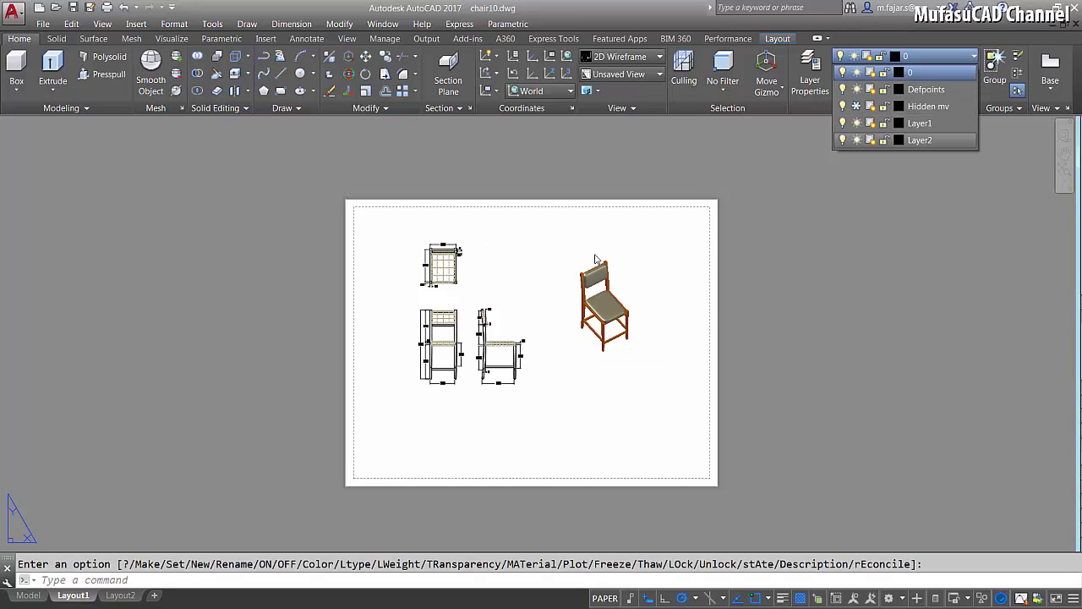
{"action": "left_click", "coordinate": [640, 254]}
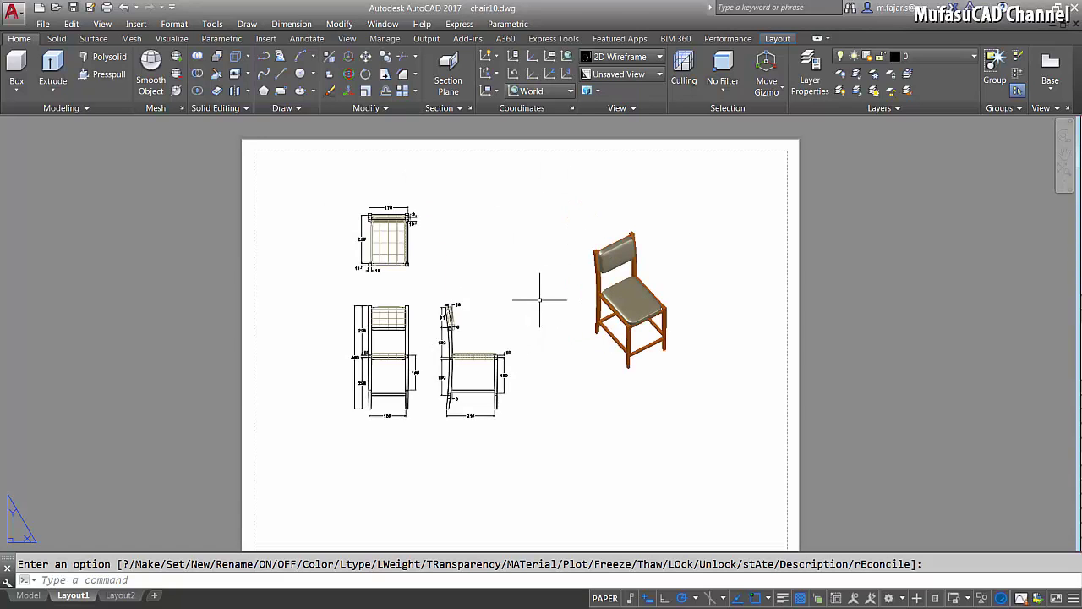
Start plotting the single sheet again with PDFCreator as the printer.
{"action": "type", "text": "pt"}
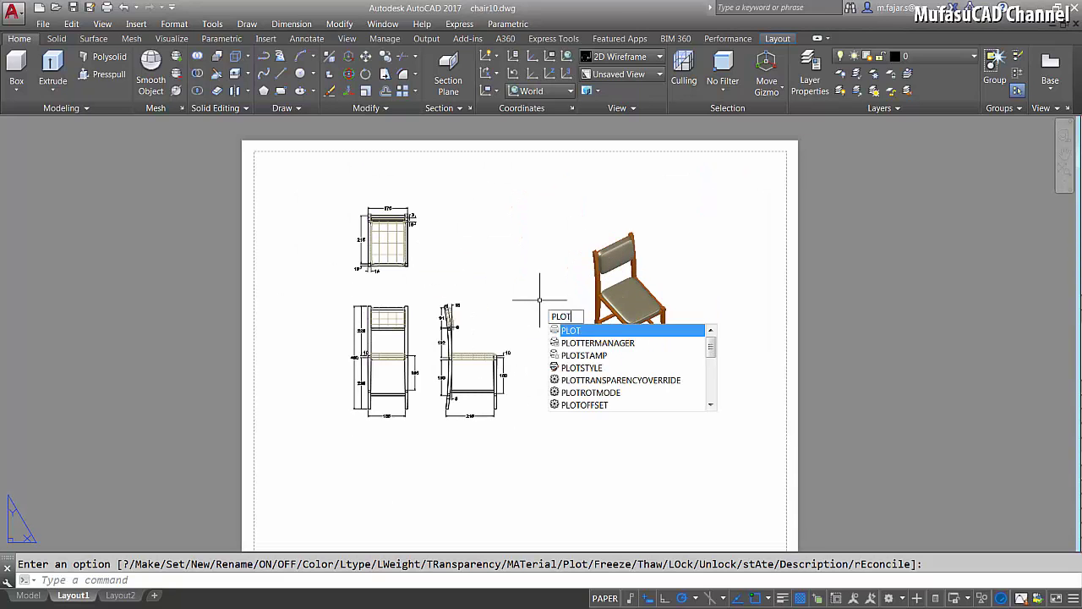
{"action": "key", "text": "Return"}
{"action": "left_click", "coordinate": [502, 348]}
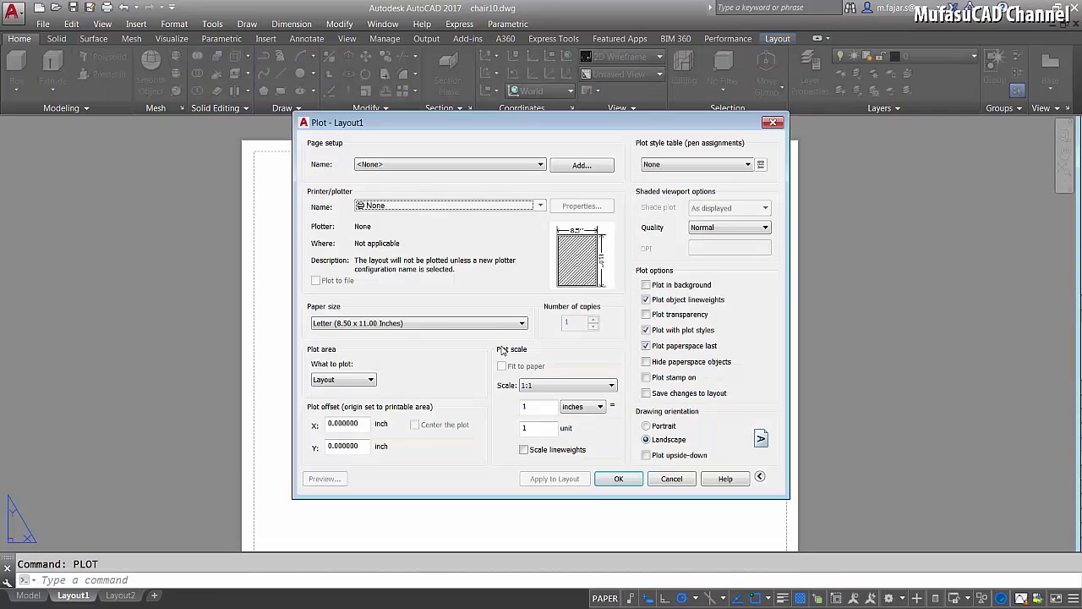
{"action": "left_click", "coordinate": [430, 208]}
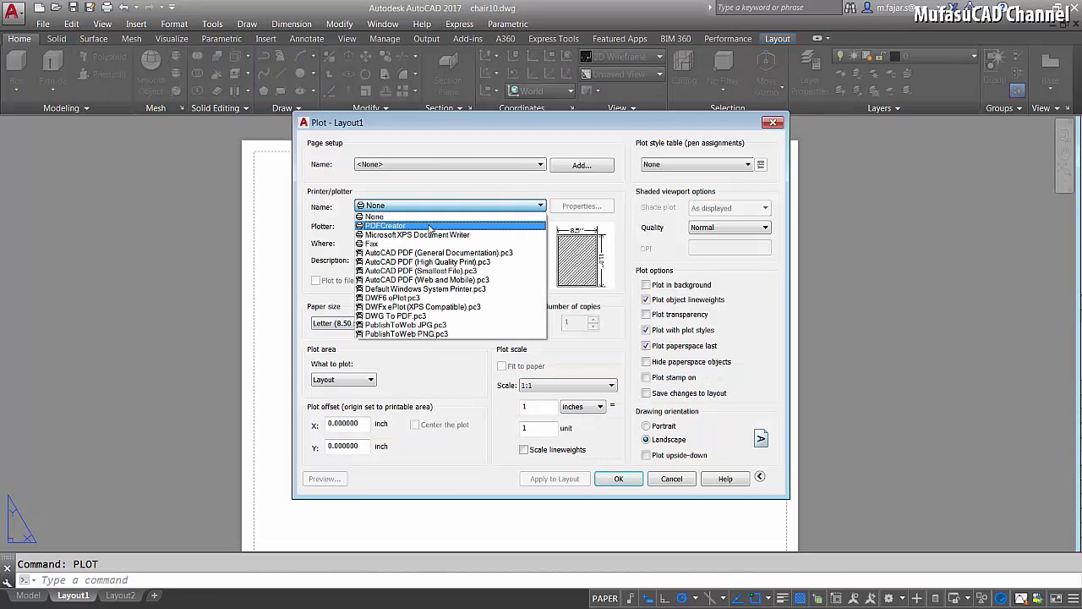
{"action": "left_click", "coordinate": [397, 237]}
{"action": "left_click", "coordinate": [336, 481]}
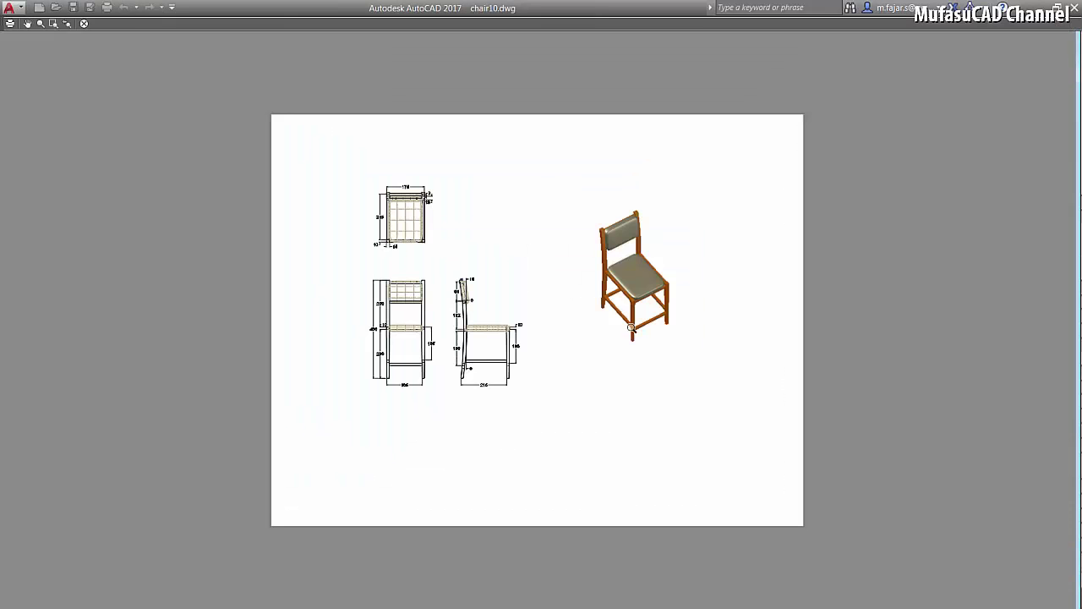
{"action": "mouse_move", "coordinate": [530, 237]}
{"action": "left_mouse_down"}
{"action": "mouse_move", "coordinate": [683, 178]}
{"action": "mouse_move", "coordinate": [496, 231]}
{"action": "mouse_move", "coordinate": [780, 109]}
{"action": "mouse_move", "coordinate": [494, 230]}
{"action": "mouse_move", "coordinate": [761, 132]}
{"action": "mouse_move", "coordinate": [664, 164]}
{"action": "mouse_move", "coordinate": [652, 186]}
{"action": "mouse_move", "coordinate": [884, 136]}
{"action": "mouse_move", "coordinate": [879, 220]}
{"action": "mouse_move", "coordinate": [845, 174]}
{"action": "mouse_move", "coordinate": [929, 145]}
{"action": "left_mouse_up"}
{"action": "mouse_move", "coordinate": [497, 314]}
{"action": "left_mouse_down"}
{"action": "mouse_move", "coordinate": [749, 191]}
{"action": "mouse_move", "coordinate": [568, 273]}
{"action": "left_mouse_up"}
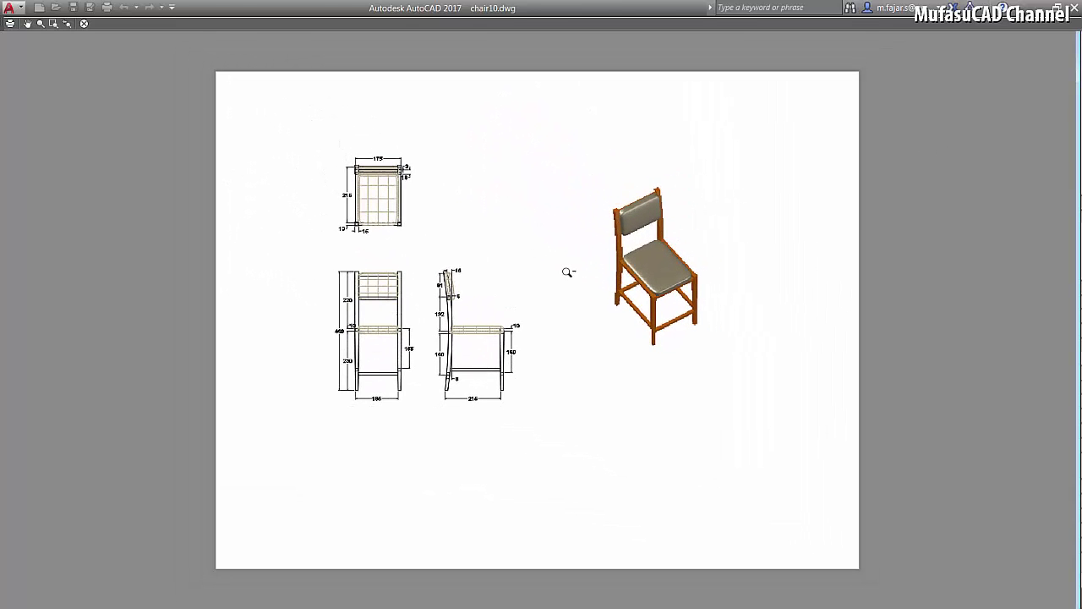